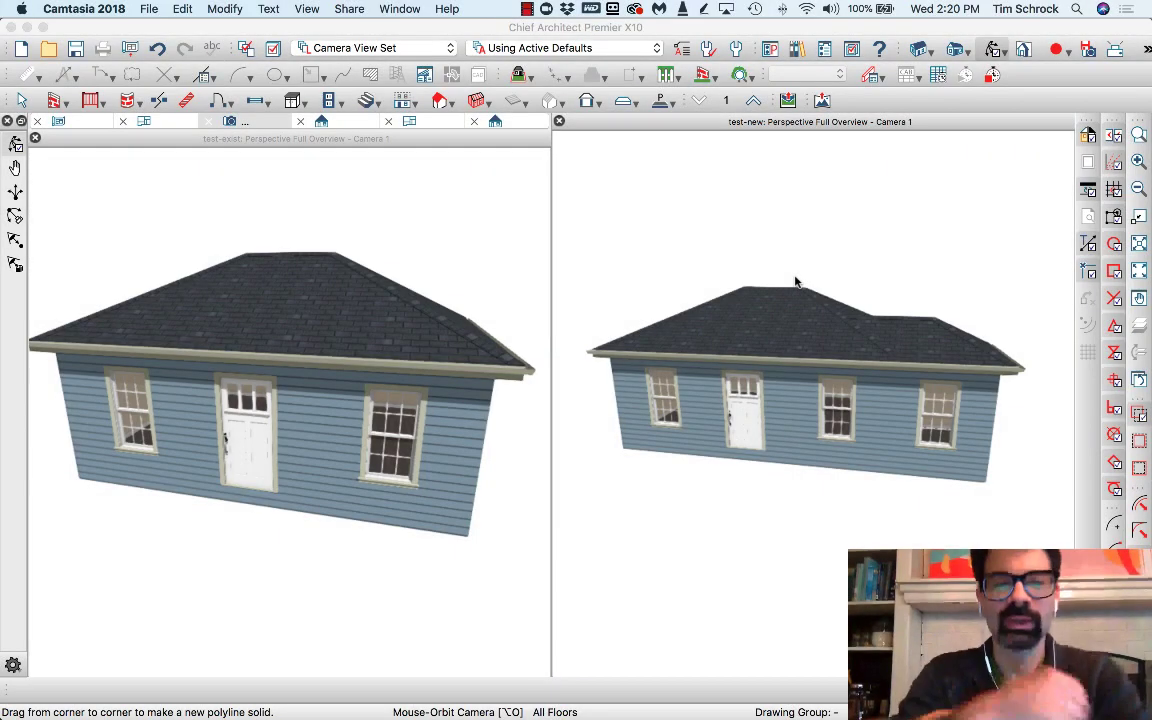
# Orbit the existing and new house camera views, leaving the new-house view active
pyautogui.click(370, 330)
pyautogui.moveTo(370, 330); pyautogui.dragTo(345, 345)
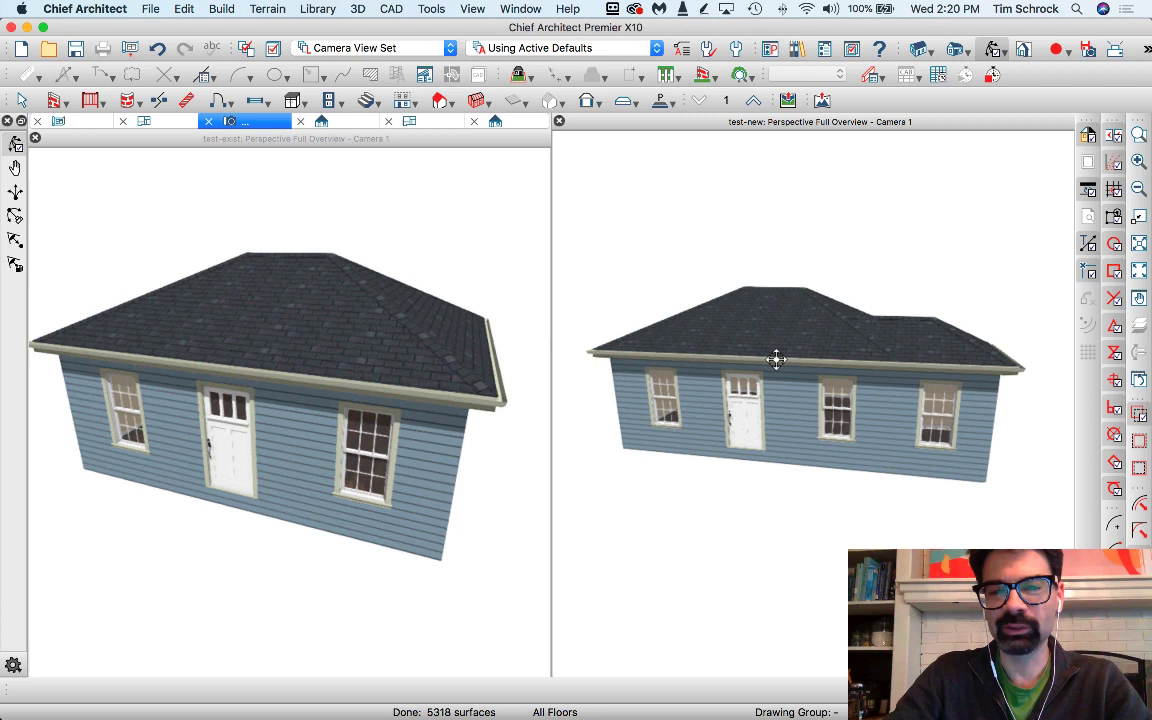
pyautogui.moveTo(771, 363); pyautogui.dragTo(774, 378)
pyautogui.moveTo(388, 393); pyautogui.dragTo(358, 345)
pyautogui.moveTo(797, 360)
pyautogui.mouseDown()
pyautogui.moveTo(733, 357)
pyautogui.moveTo(791, 357)
pyautogui.mouseUp()
pyautogui.click(836, 377)
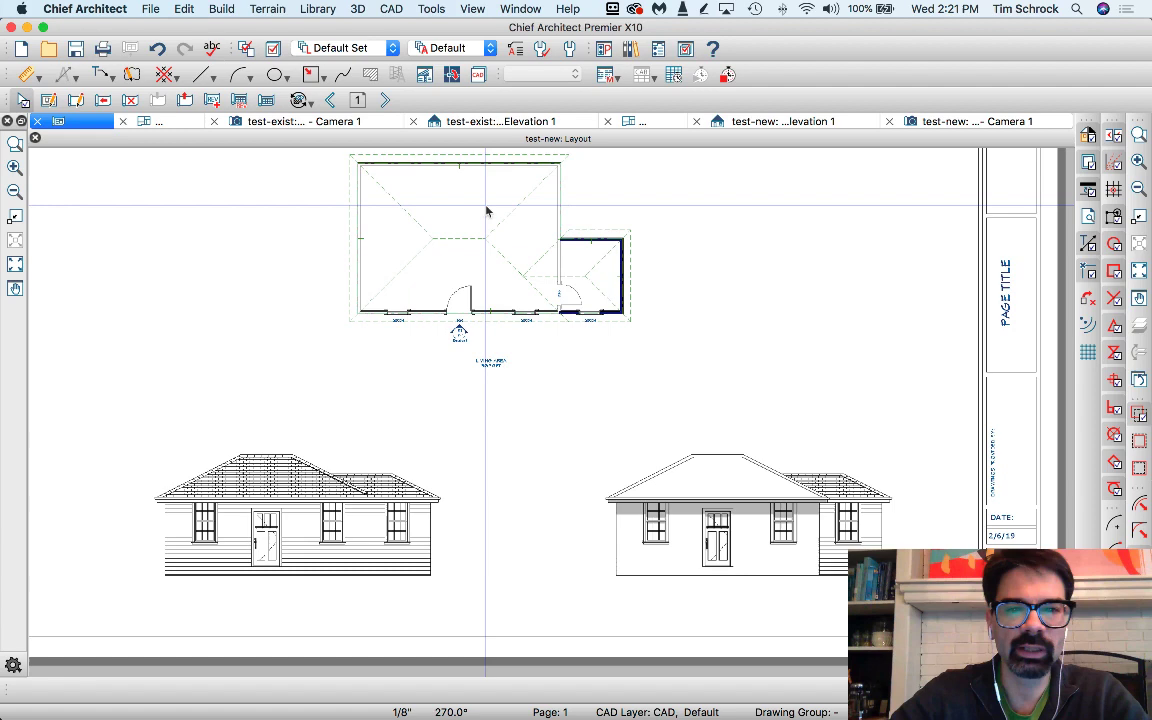
# Check both houses' saved 1st floor plans, then return to the test-new layout
pyautogui.click(642, 121)
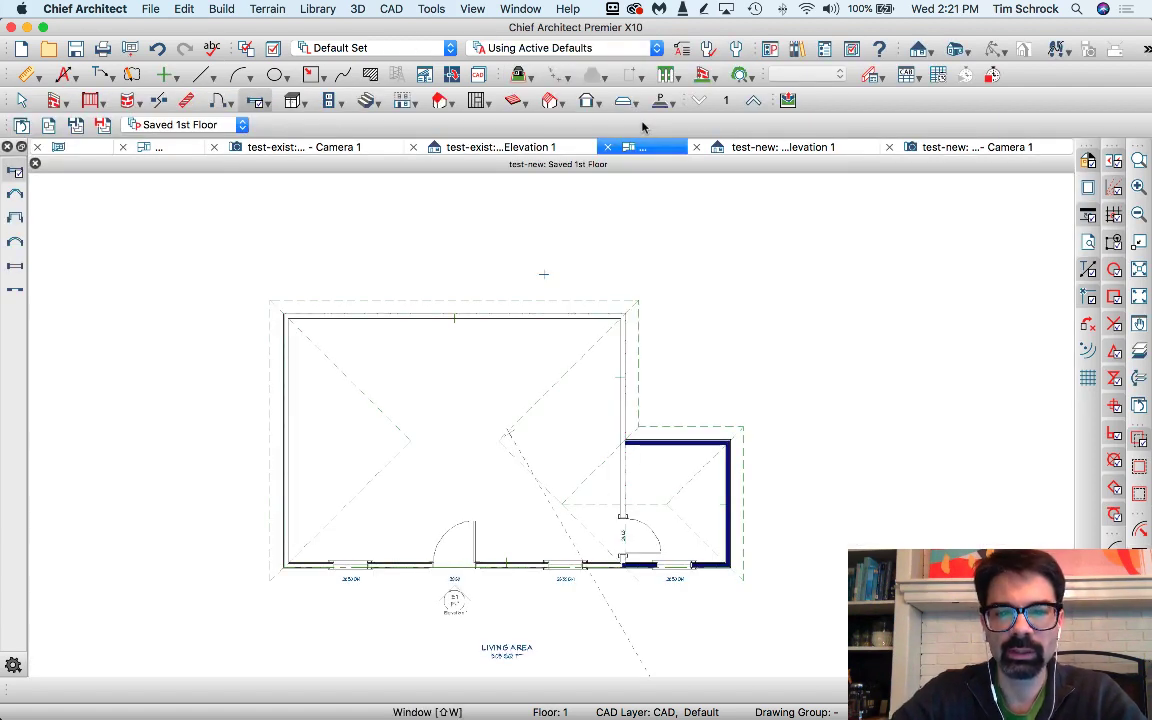
pyautogui.click(168, 150)
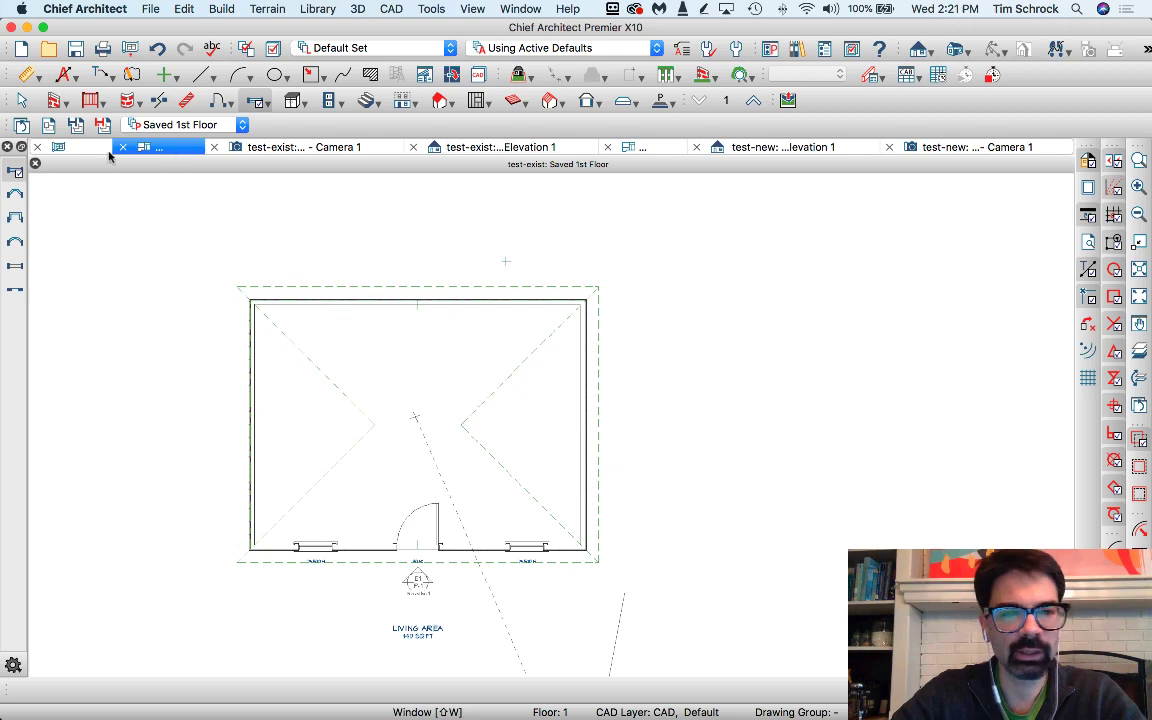
pyautogui.click(78, 149)
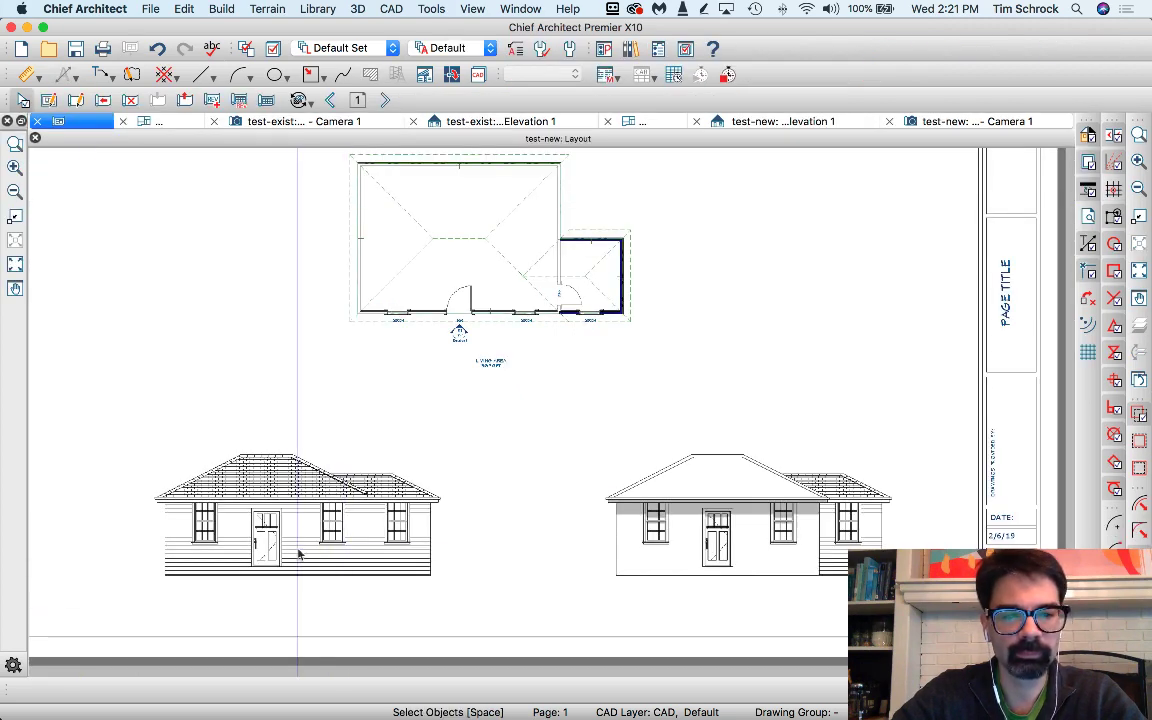
pyautogui.scroll(3, 227, 557)
pyautogui.click(391, 481)
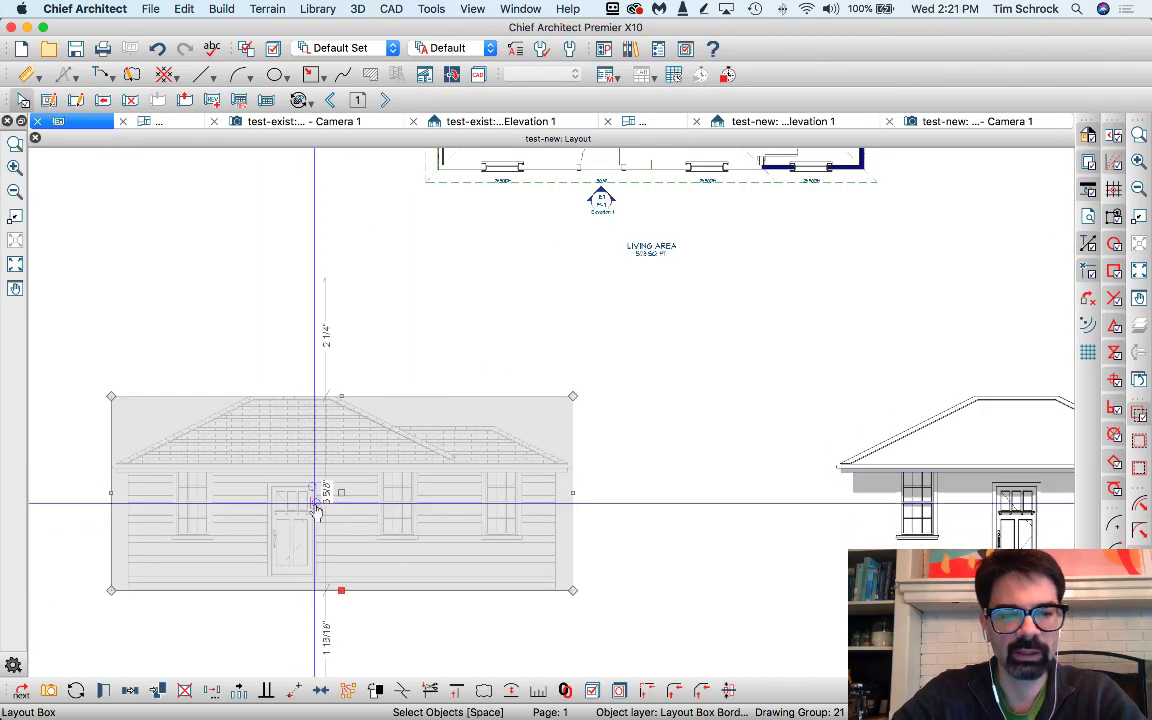
pyautogui.press('Escape')
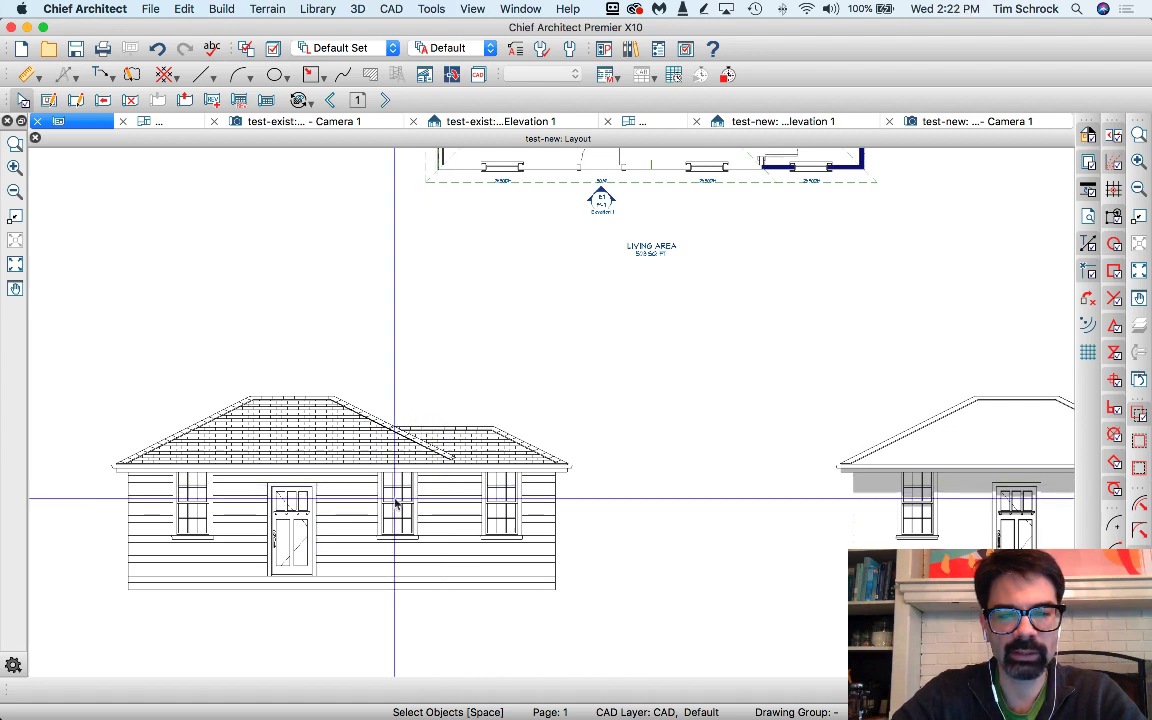
# Update all plot line views on the test-new layout
pyautogui.scroll(-2, 277, 500)
pyautogui.scroll(-1, 277, 500)
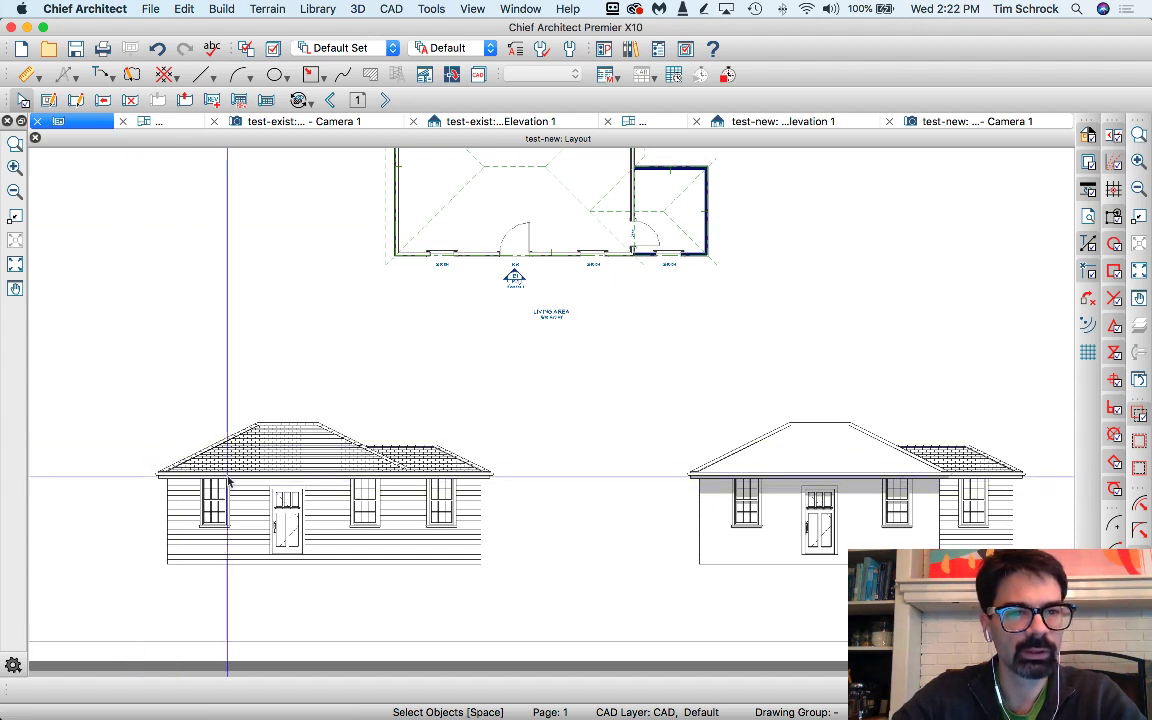
pyautogui.click(302, 100)
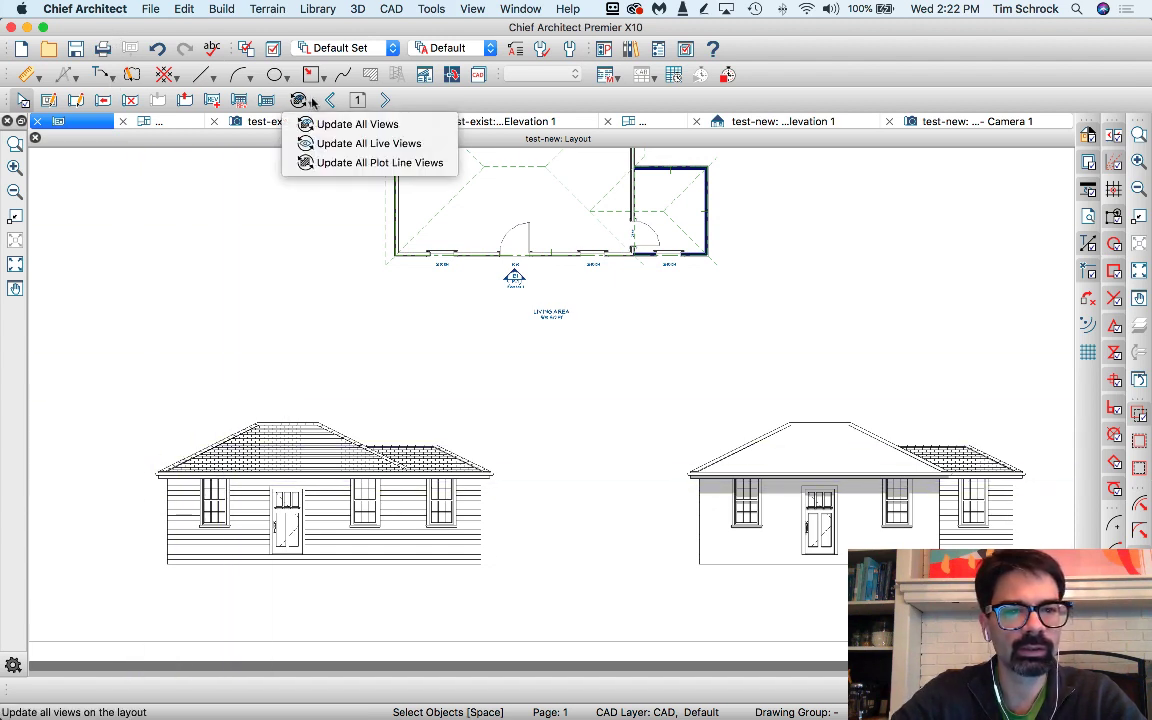
pyautogui.click(340, 163)
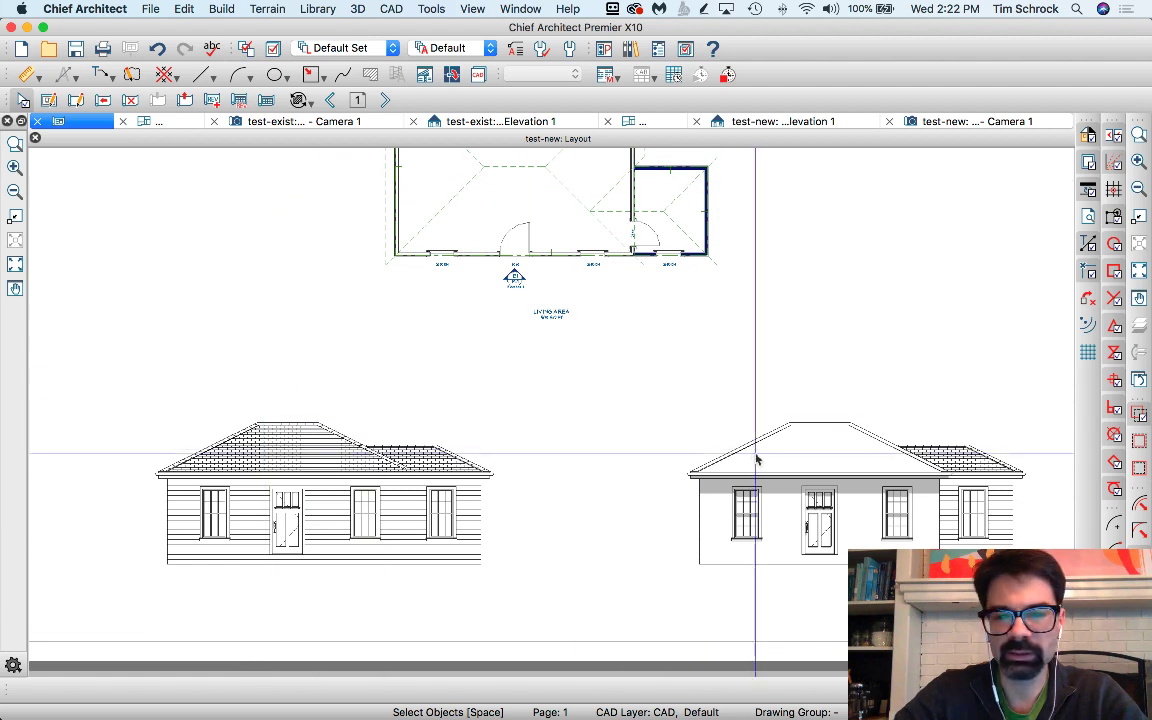
# Close the existing and new houses' camera and elevation views
pyautogui.click(214, 122)
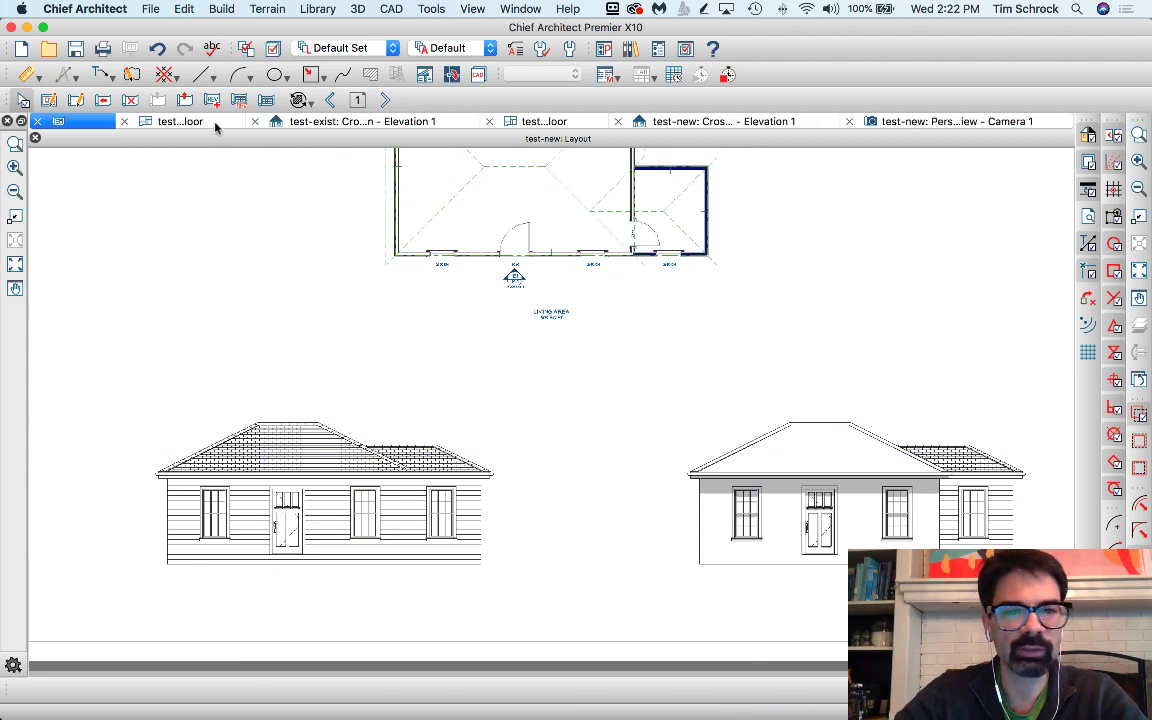
pyautogui.click(849, 121)
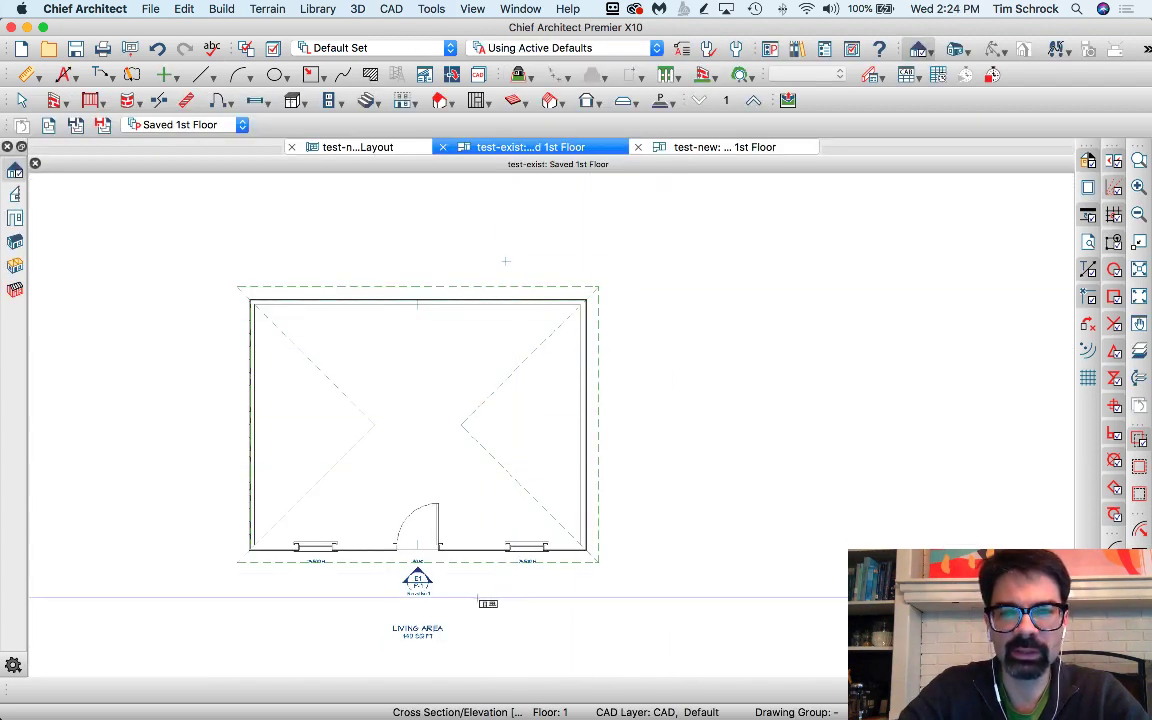
# Draw an elevation line facing the existing house's front to create Elevation 2
pyautogui.moveTo(476, 601); pyautogui.dragTo(479, 464)
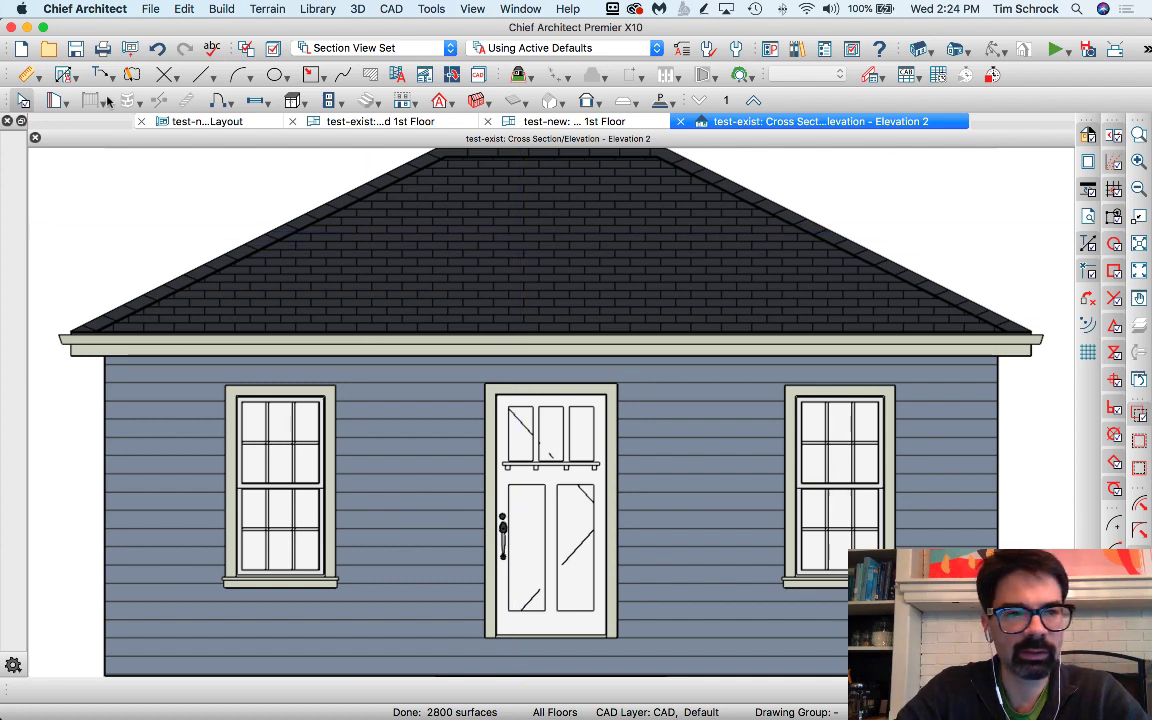
# Draw a rectangular polyline on the CAD, Work limit line layer beside the house
pyautogui.scroll(-2, 87, 187)
pyautogui.click(311, 75)
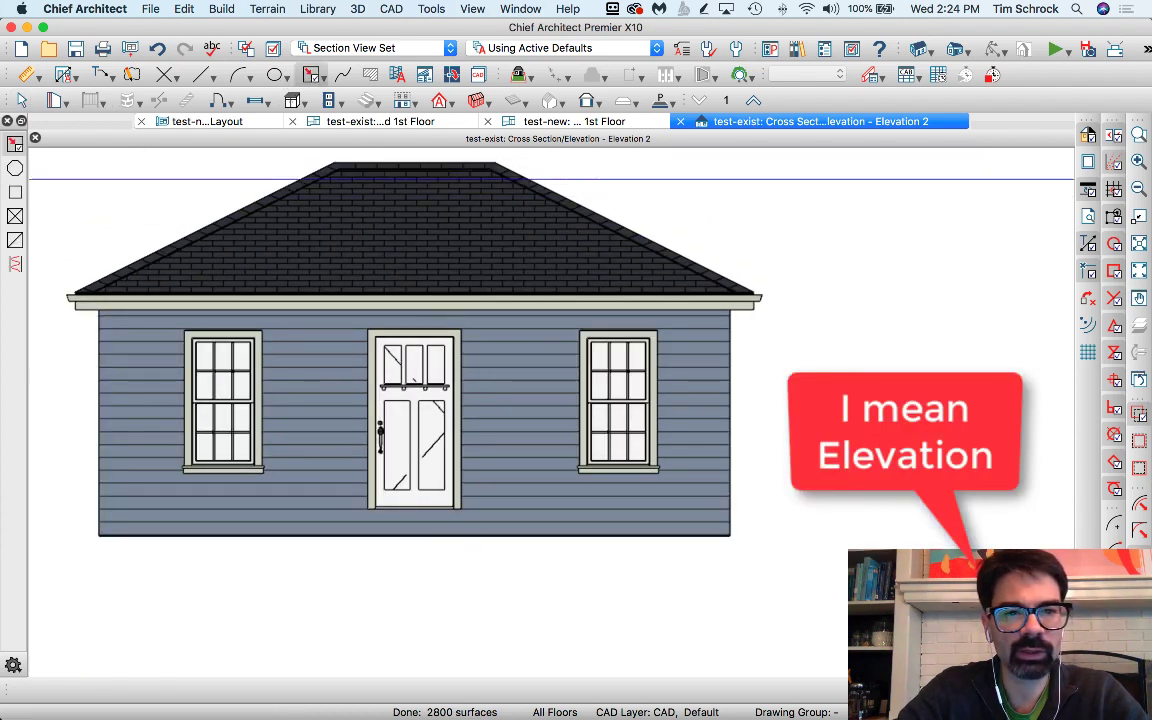
pyautogui.click(474, 76)
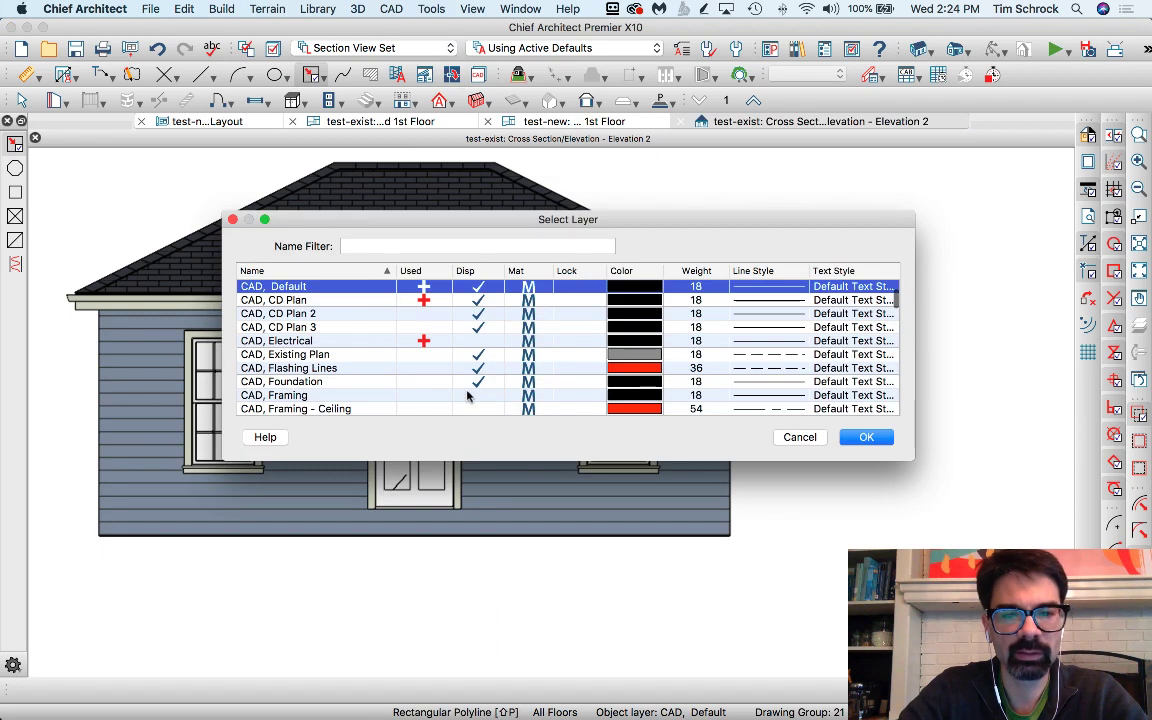
pyautogui.scroll(-10, 430, 398)
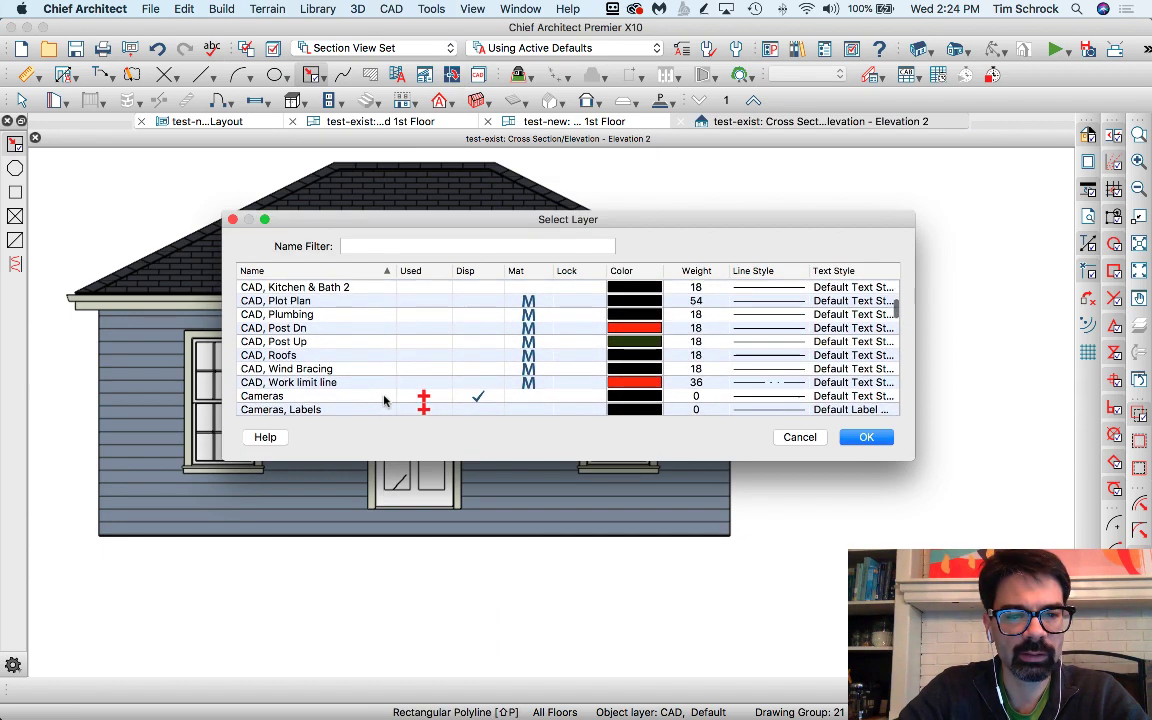
pyautogui.click(362, 384)
pyautogui.click(863, 437)
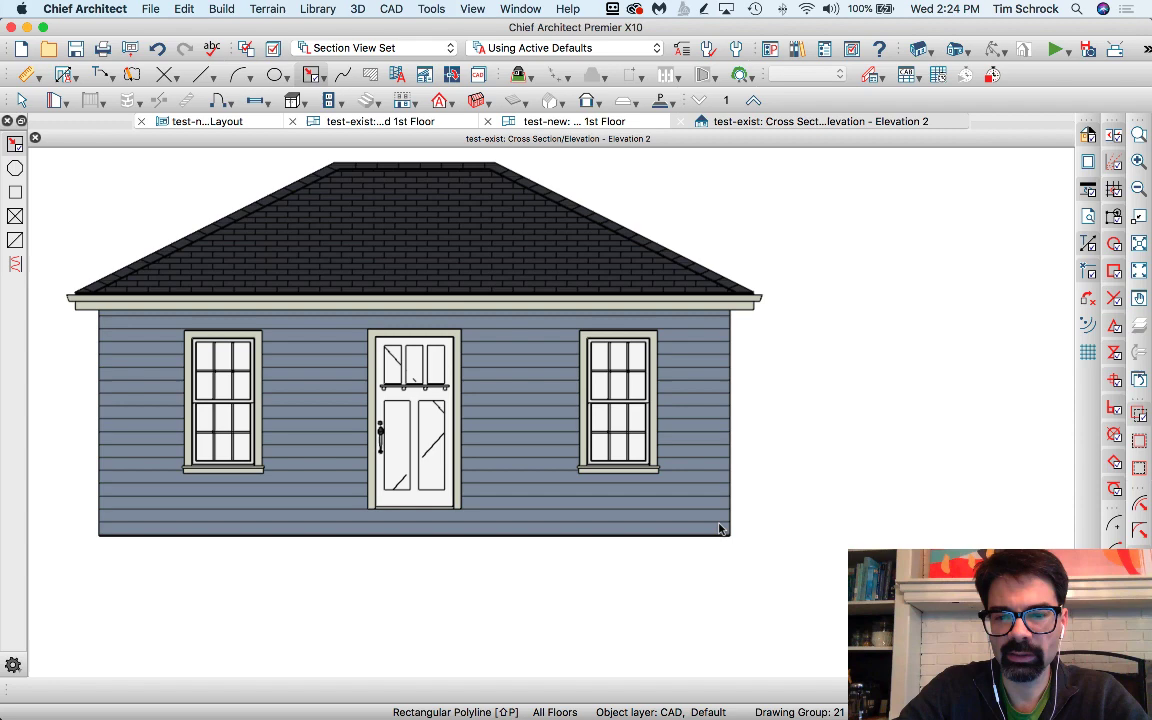
pyautogui.moveTo(710, 545); pyautogui.dragTo(991, 183)
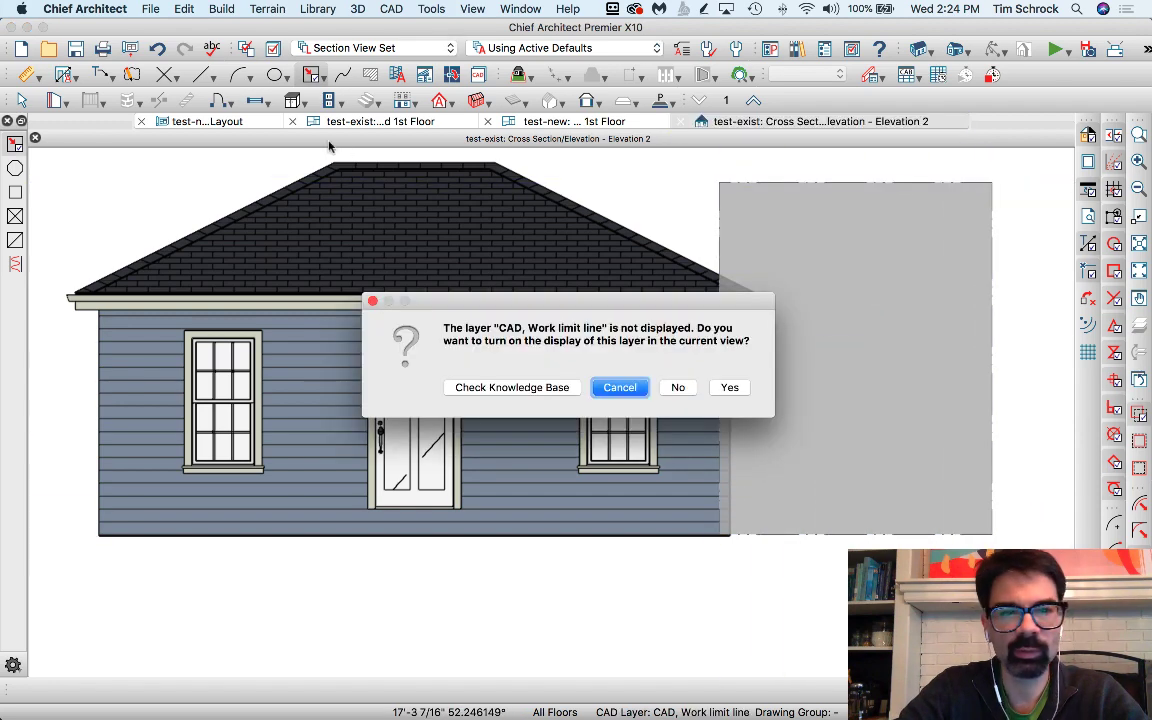
# Display the work limit line layer and switch to 1/4" Scale Annotations
pyautogui.click(728, 393)
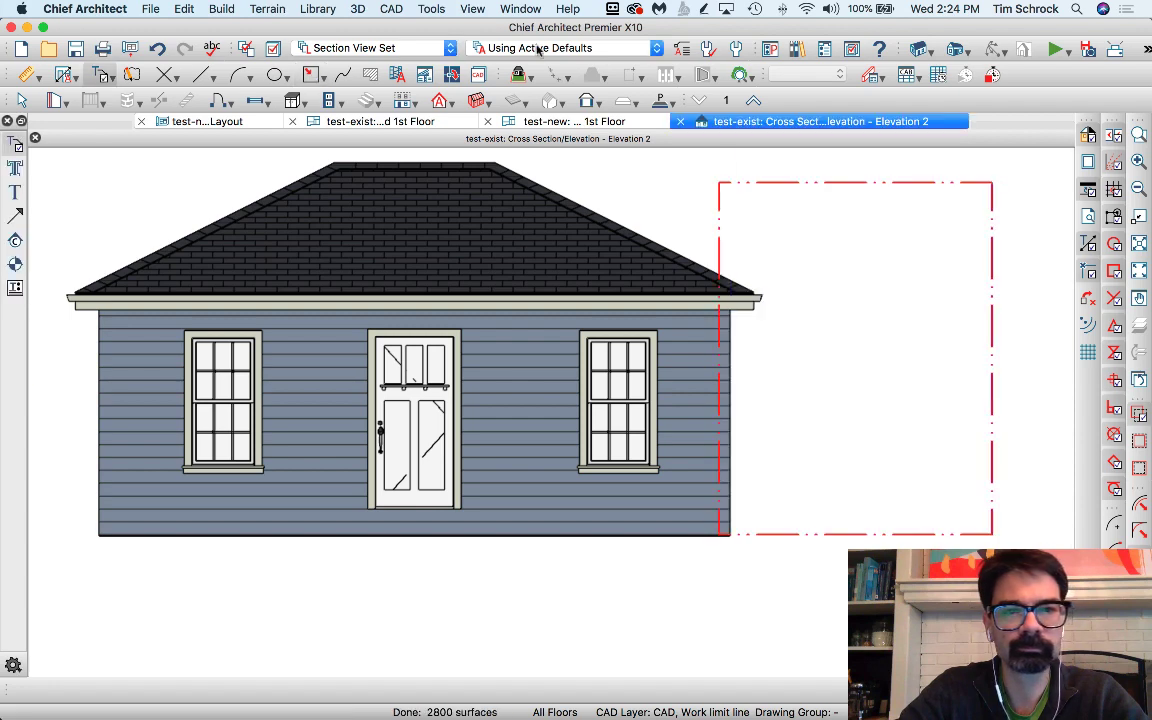
pyautogui.click(560, 47)
pyautogui.click(545, 60)
pyautogui.scroll(-2, 595, 268)
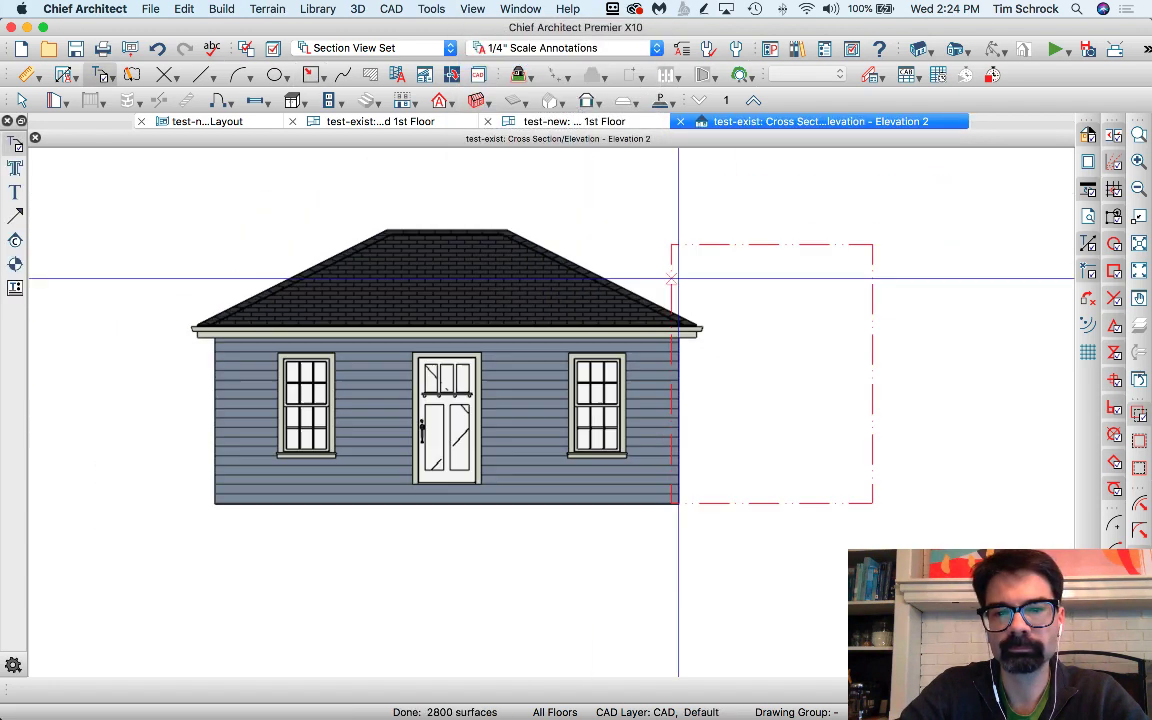
pyautogui.scroll(3, 728, 244)
pyautogui.click(729, 222)
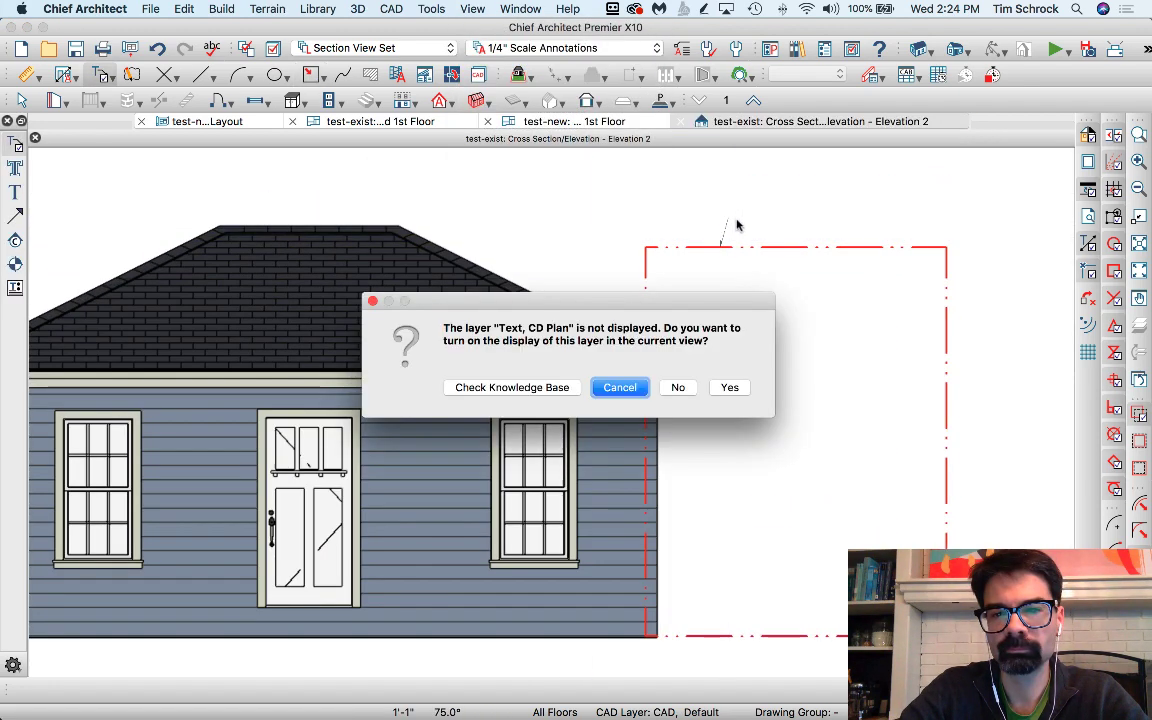
pyautogui.click(727, 387)
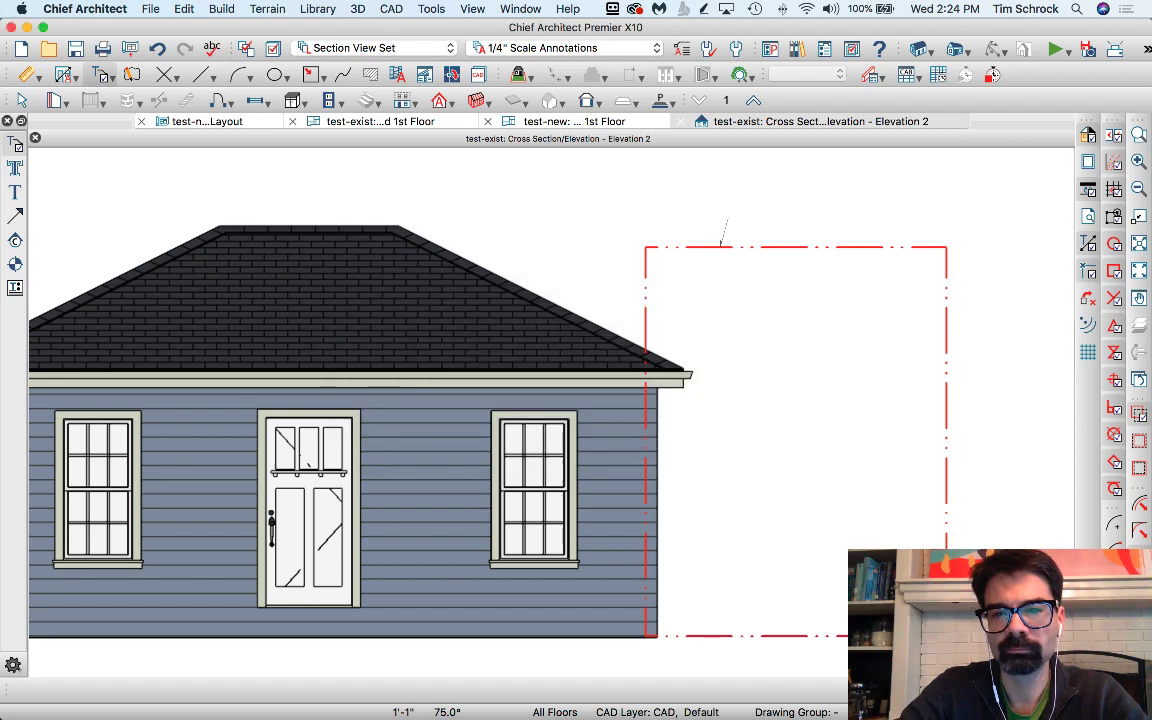
# Finish the 'WORK LIMIT LINE' leader callout above the red box
pyautogui.click(742, 222)
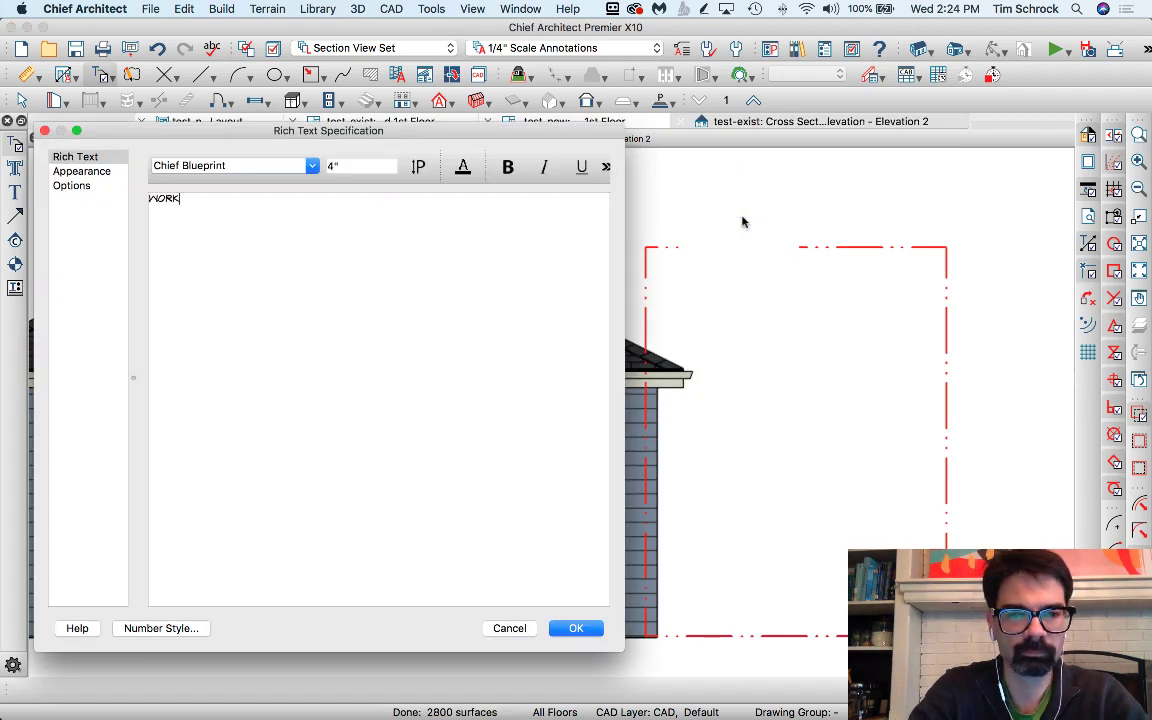
pyautogui.press('Return')
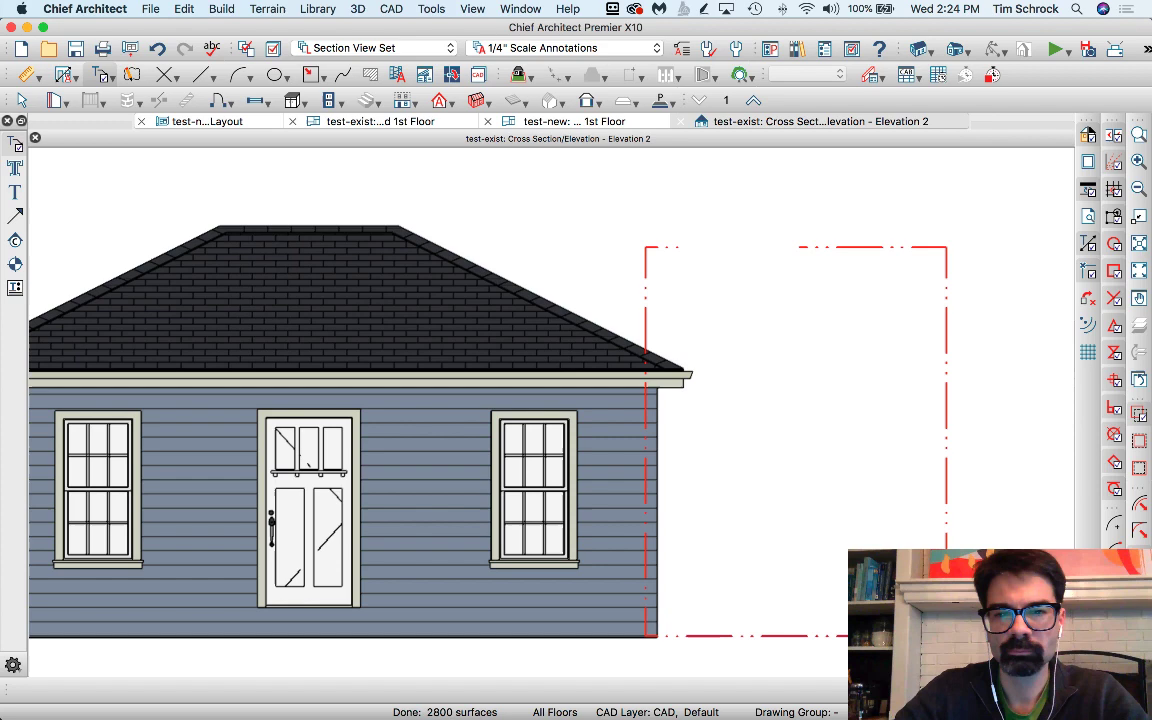
pyautogui.click(129, 49)
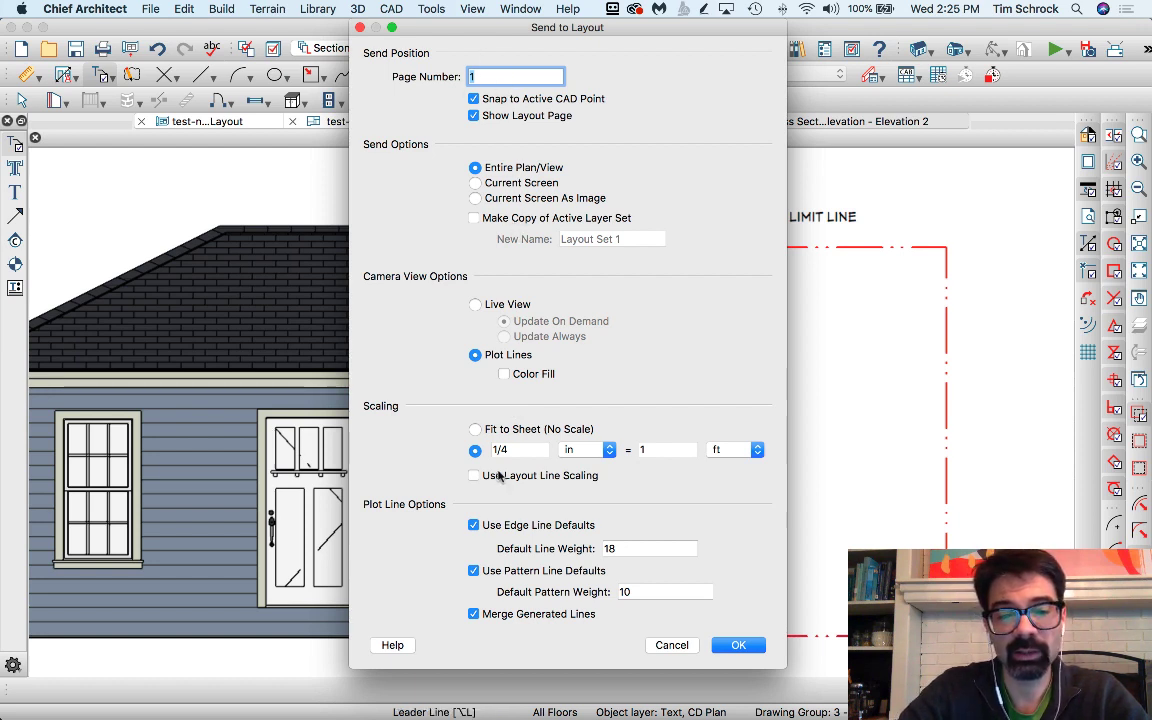
# Send Elevation 2 to layout at 1/4 in = 1 ft, edge weight 18, pattern weight 10
pyautogui.click(474, 526)
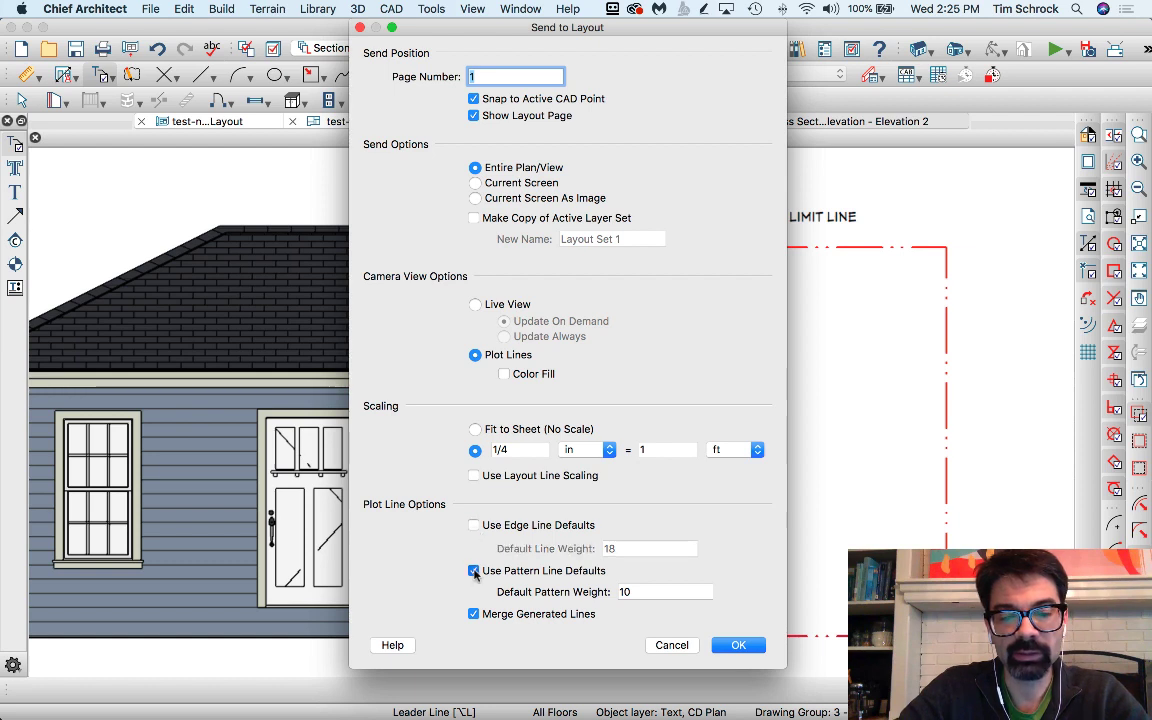
pyautogui.click(474, 571)
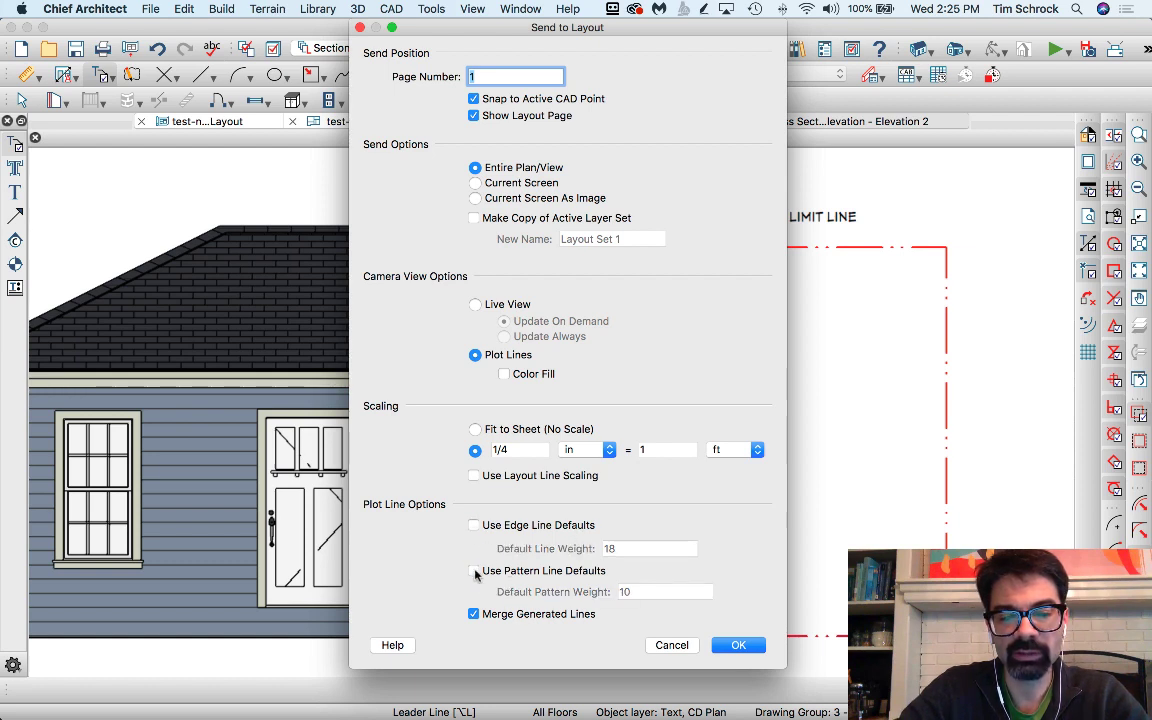
pyautogui.click(475, 571)
pyautogui.click(474, 526)
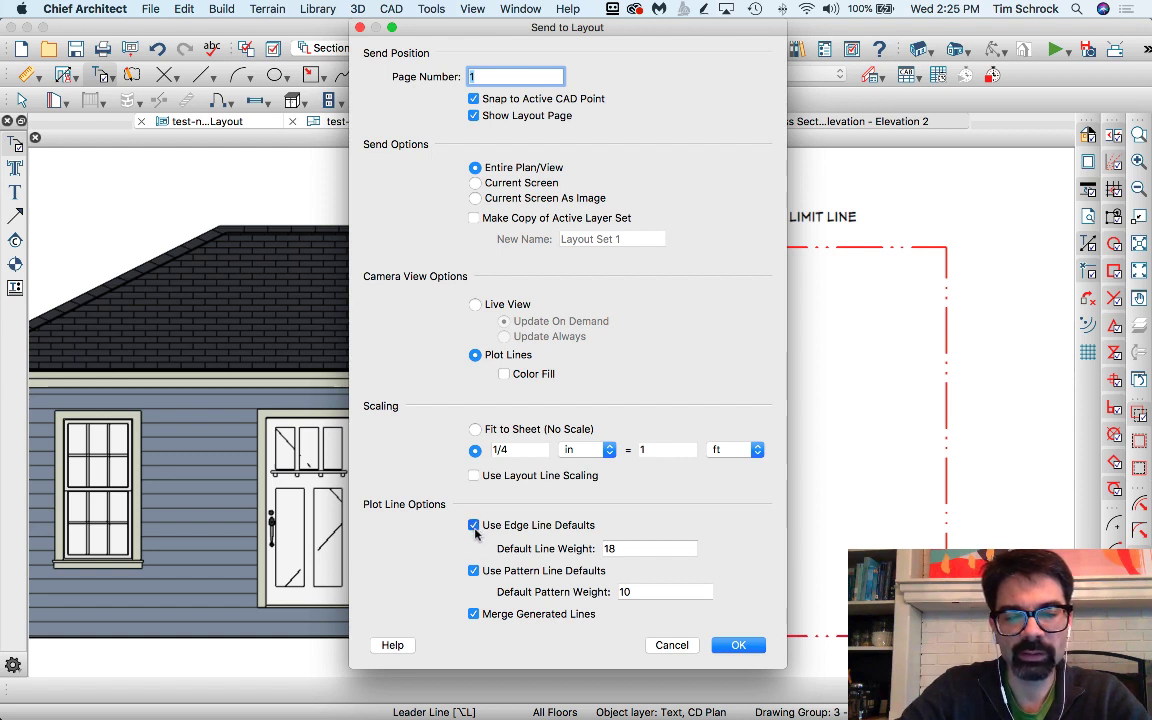
pyautogui.click(474, 526)
pyautogui.click(474, 571)
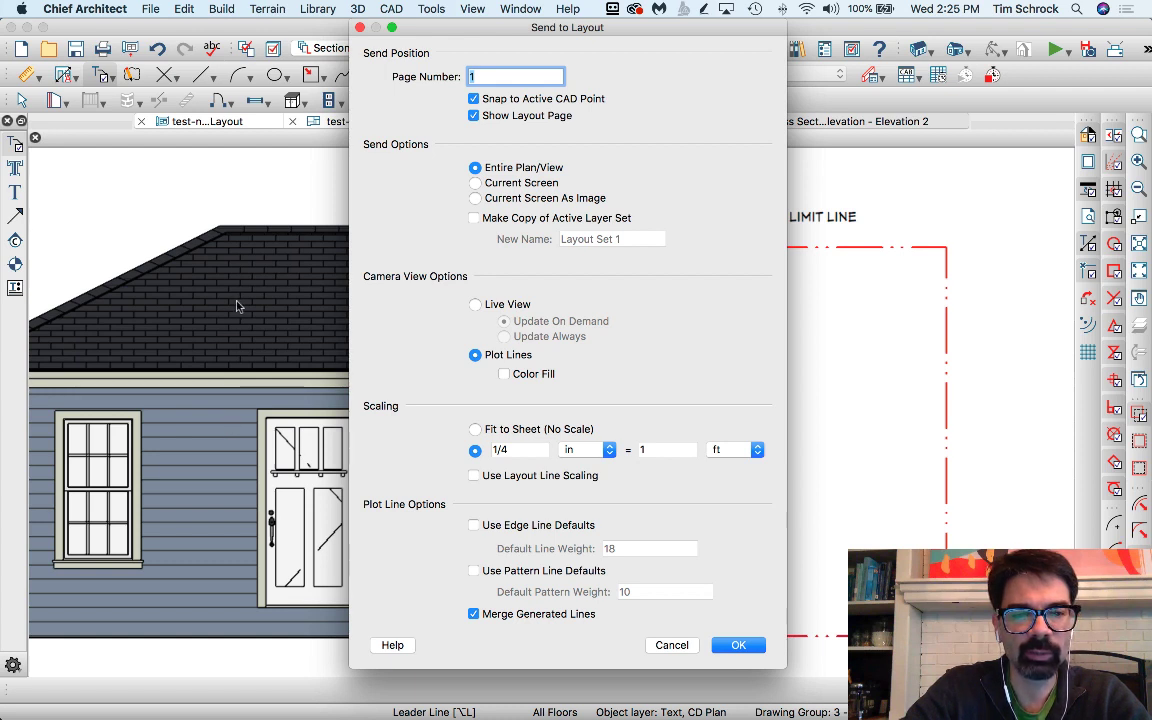
pyautogui.click(474, 526)
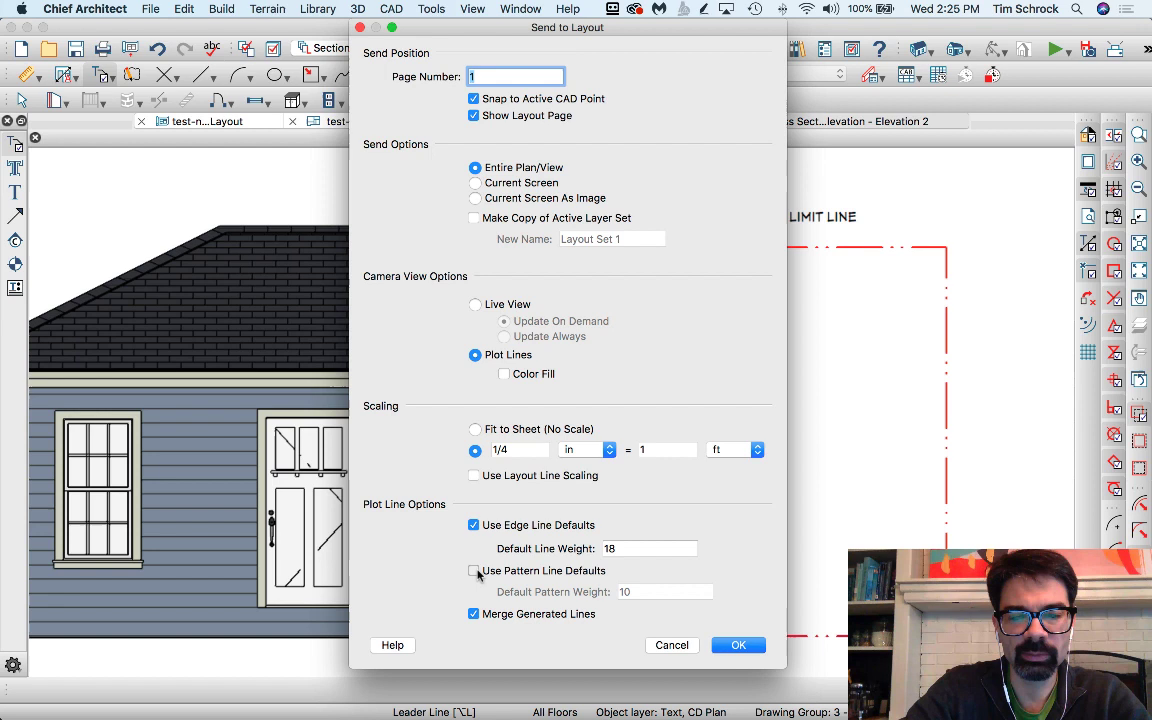
pyautogui.click(474, 571)
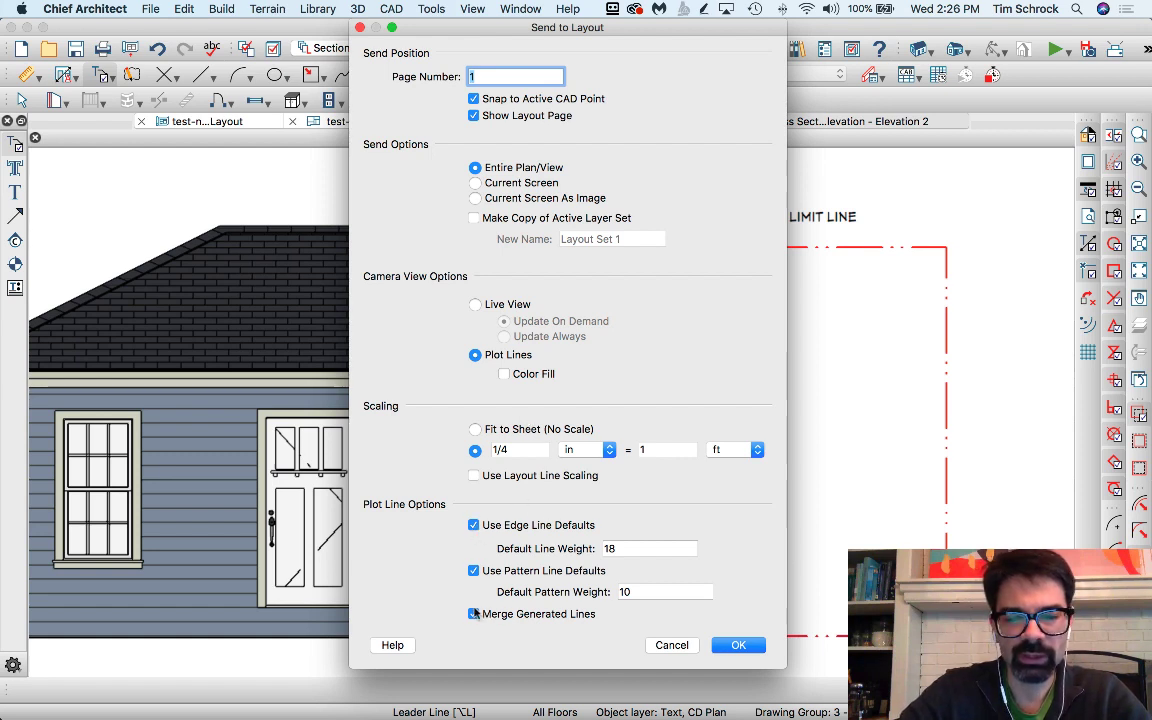
pyautogui.click(738, 645)
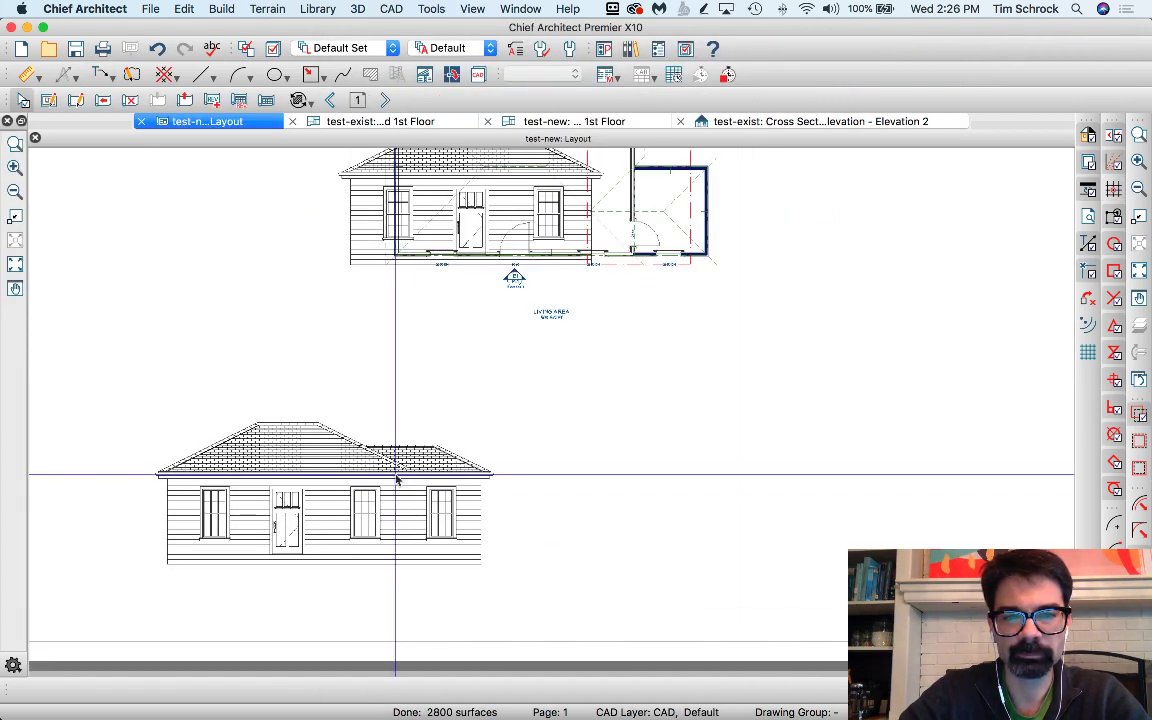
# Place the sent elevation below the floor plan beside the other elevation
pyautogui.scroll(-2, 393, 476)
pyautogui.click(361, 260)
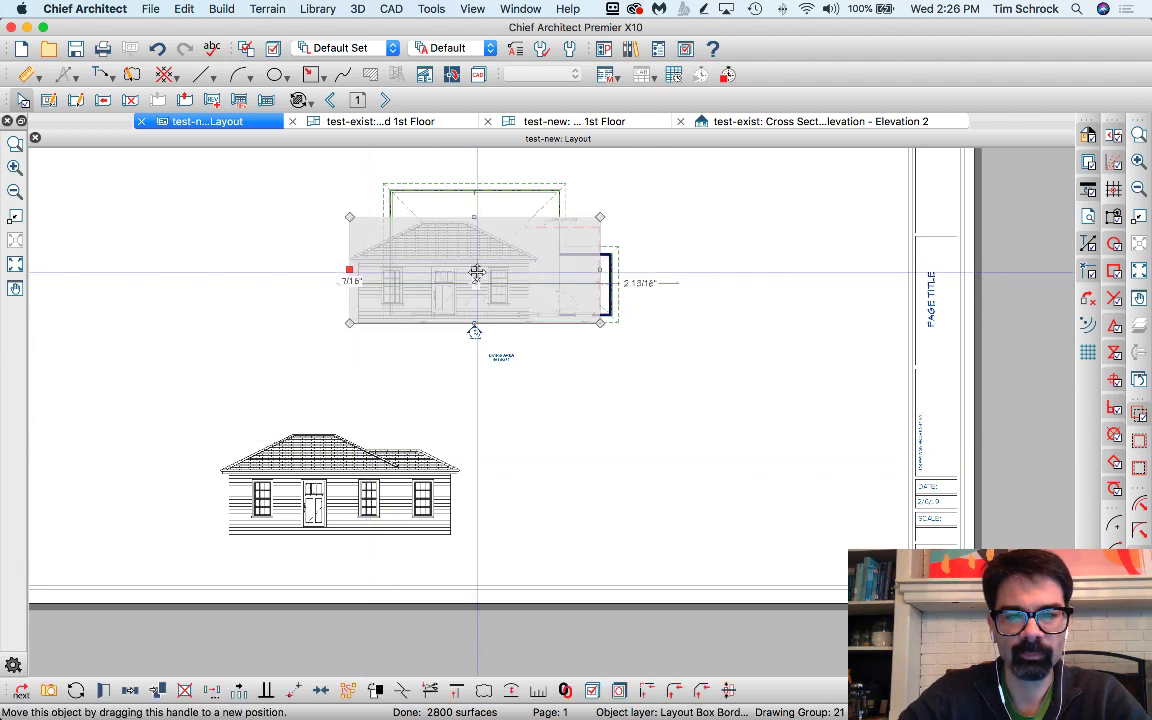
pyautogui.moveTo(474, 330); pyautogui.dragTo(610, 484)
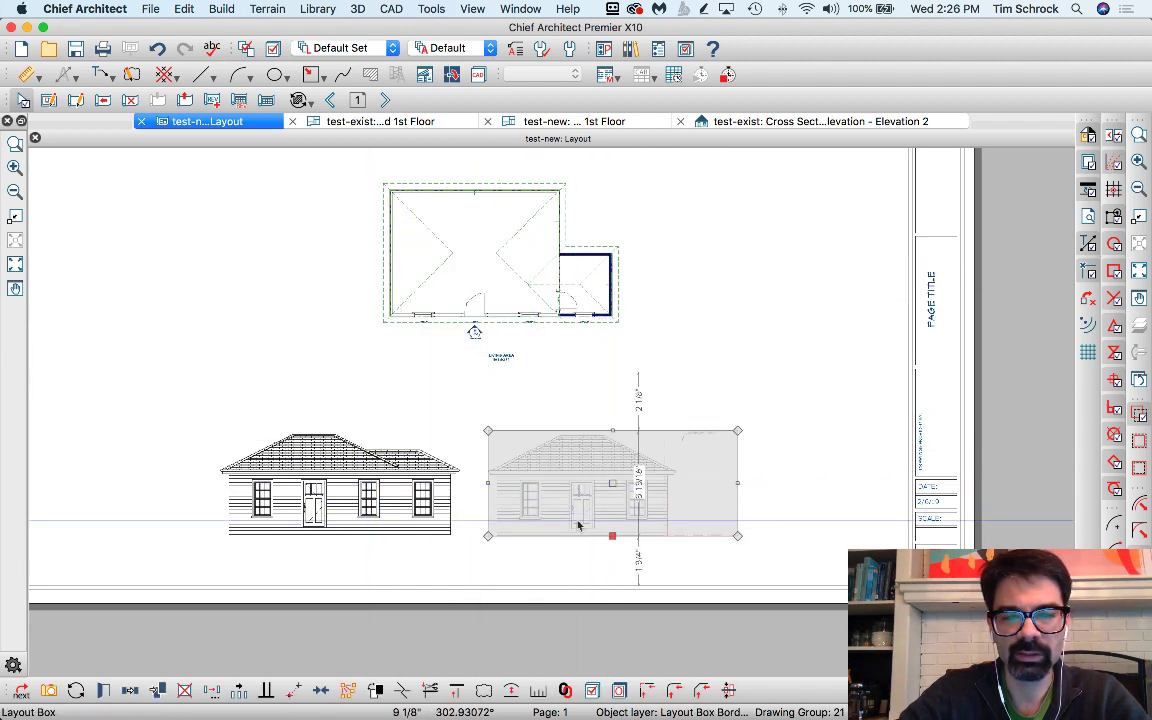
pyautogui.click(412, 504)
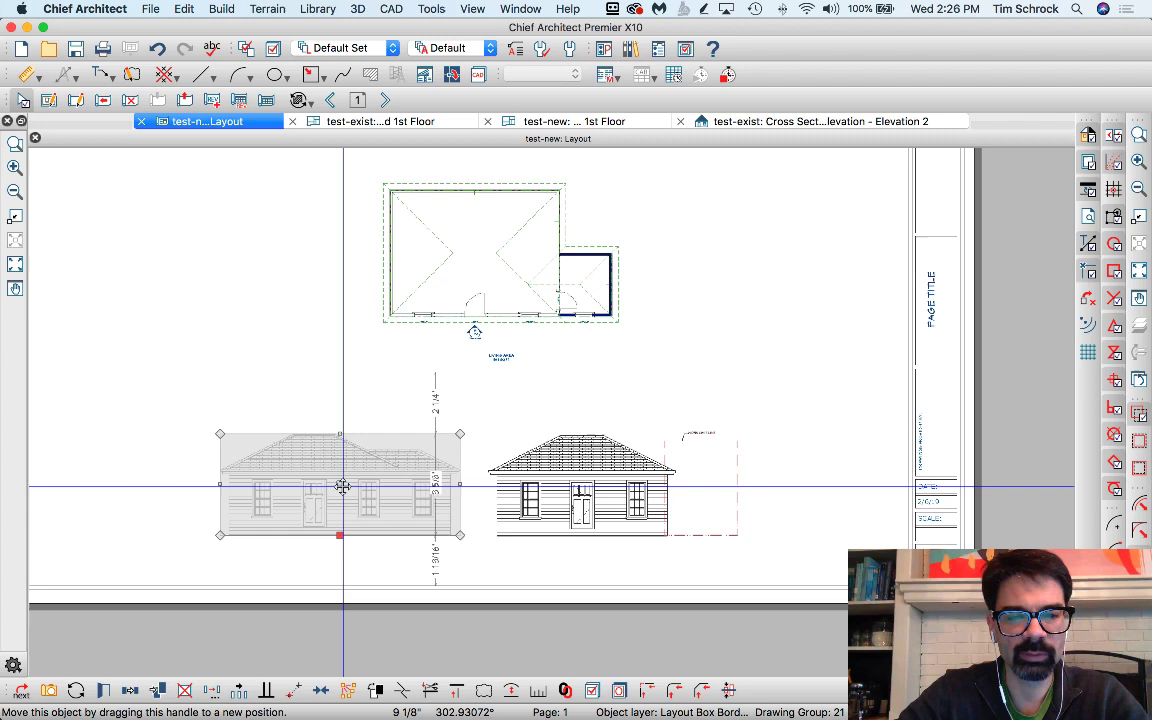
pyautogui.moveTo(342, 483); pyautogui.dragTo(194, 485)
pyautogui.click(612, 484)
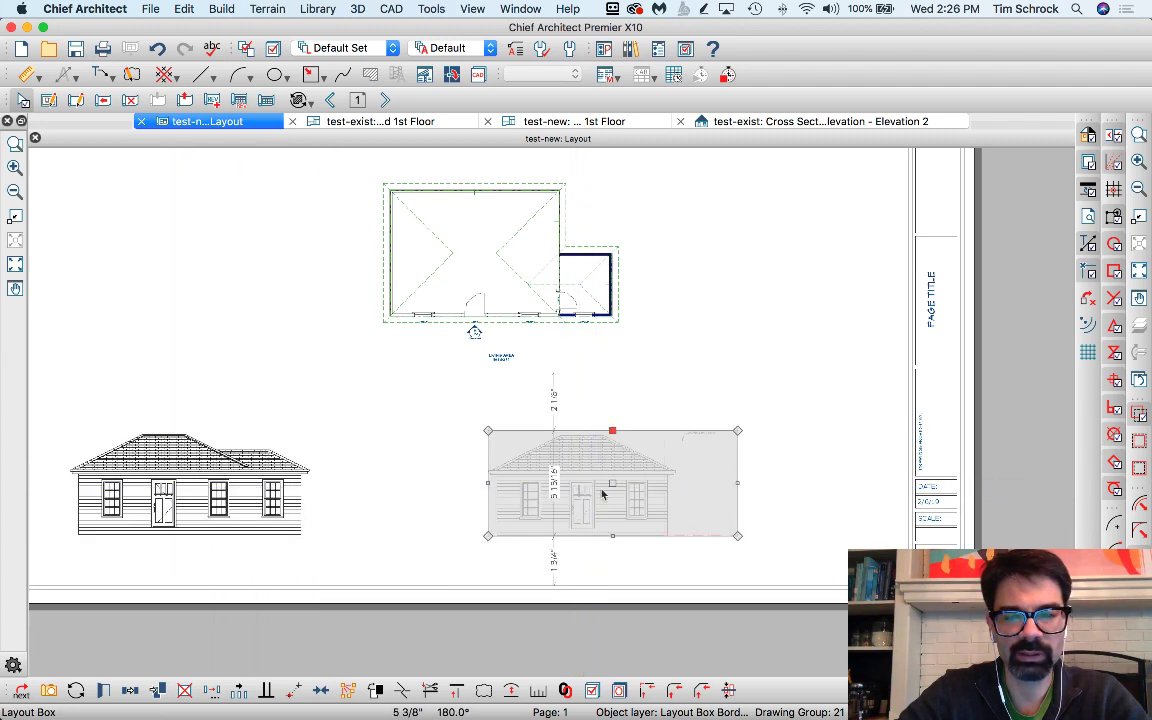
pyautogui.moveTo(612, 484); pyautogui.dragTo(509, 483)
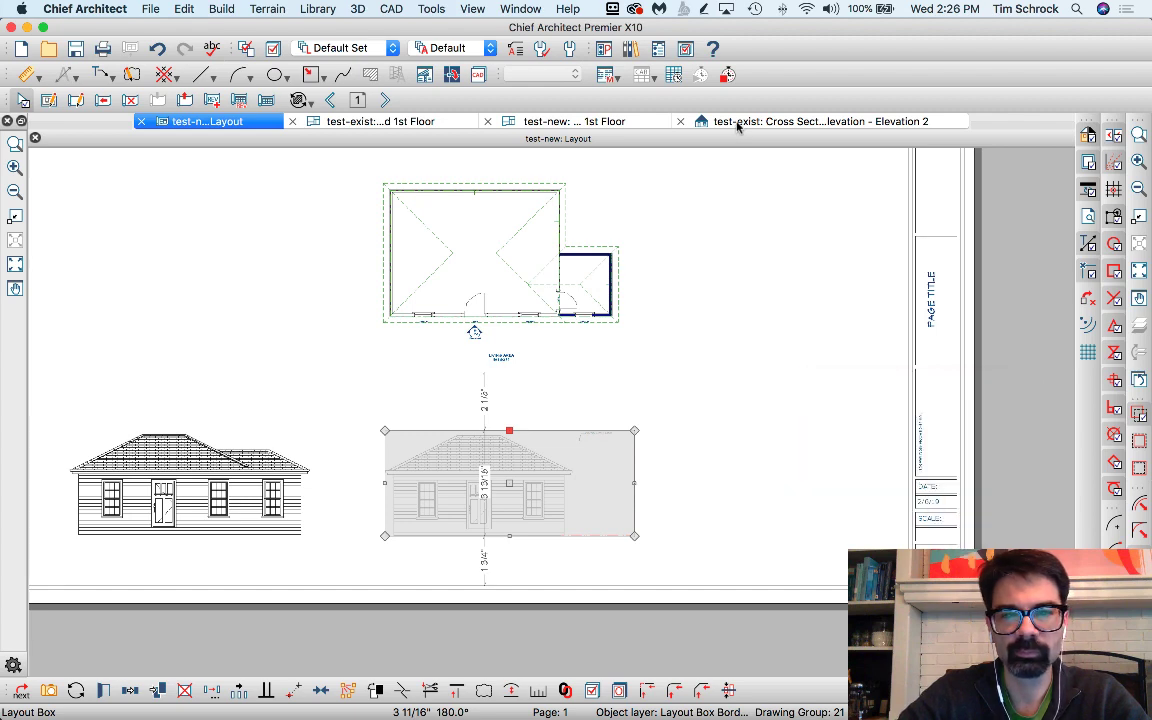
# Close Elevation 2 without updating and swap the two elevations' positions
pyautogui.click(680, 121)
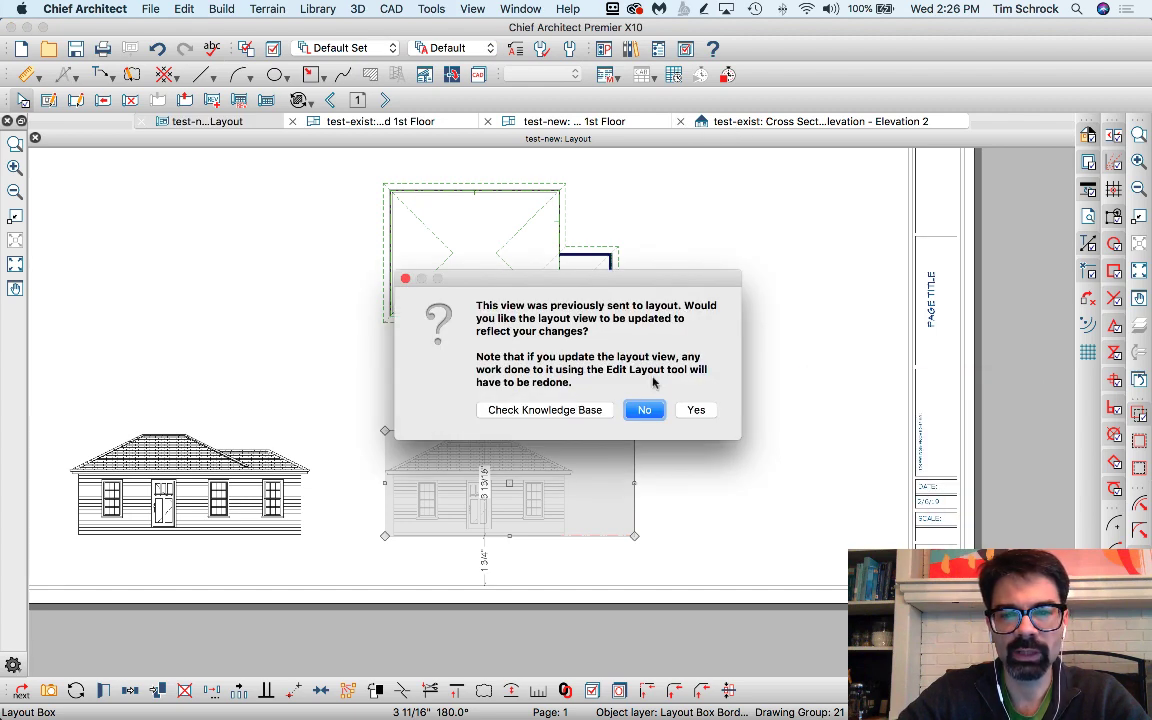
pyautogui.click(645, 410)
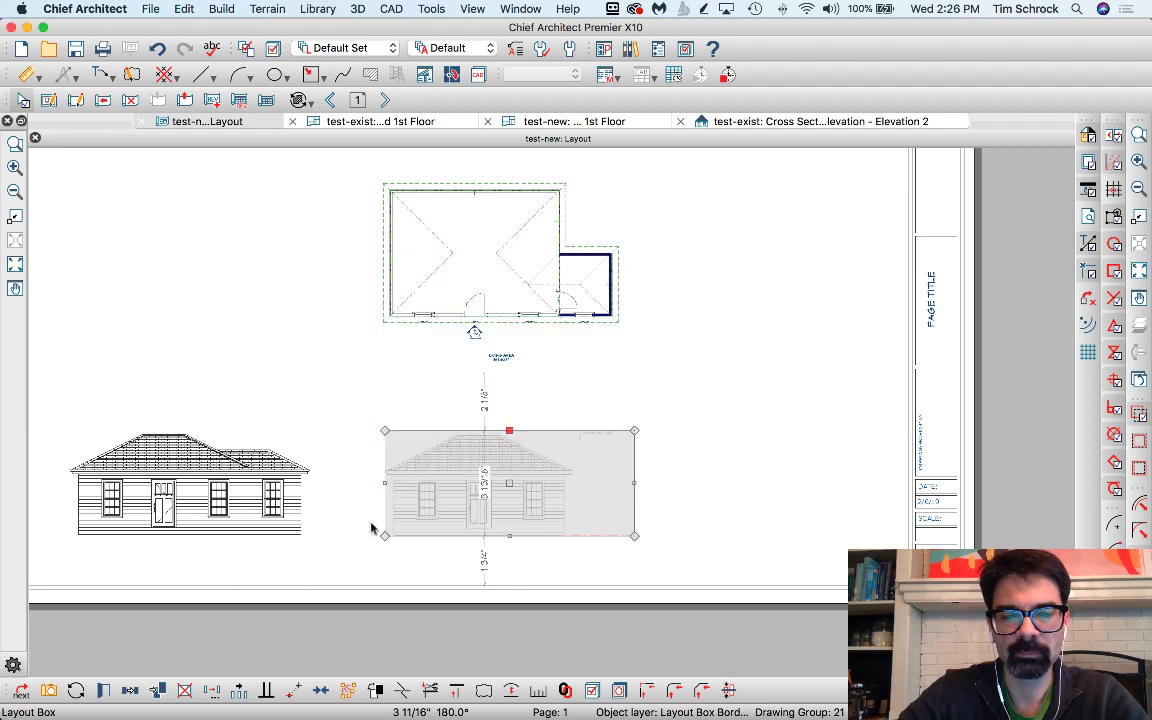
pyautogui.click(283, 510)
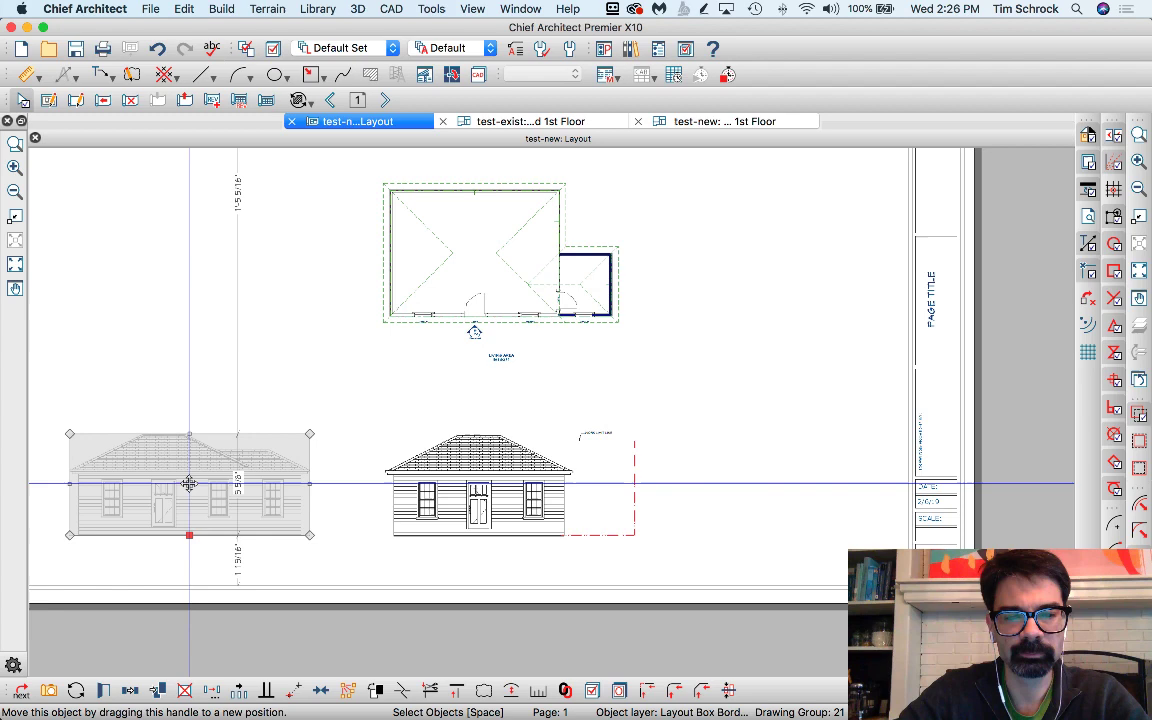
pyautogui.moveTo(188, 484); pyautogui.dragTo(778, 484)
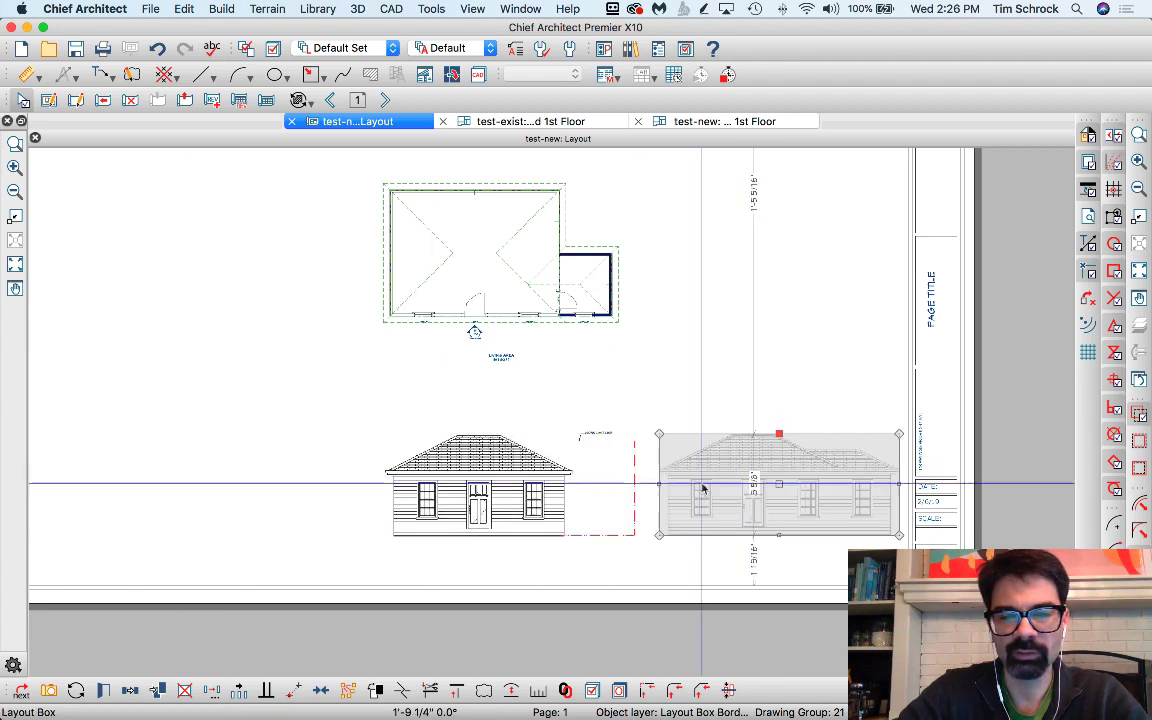
pyautogui.moveTo(703, 488); pyautogui.dragTo(415, 482)
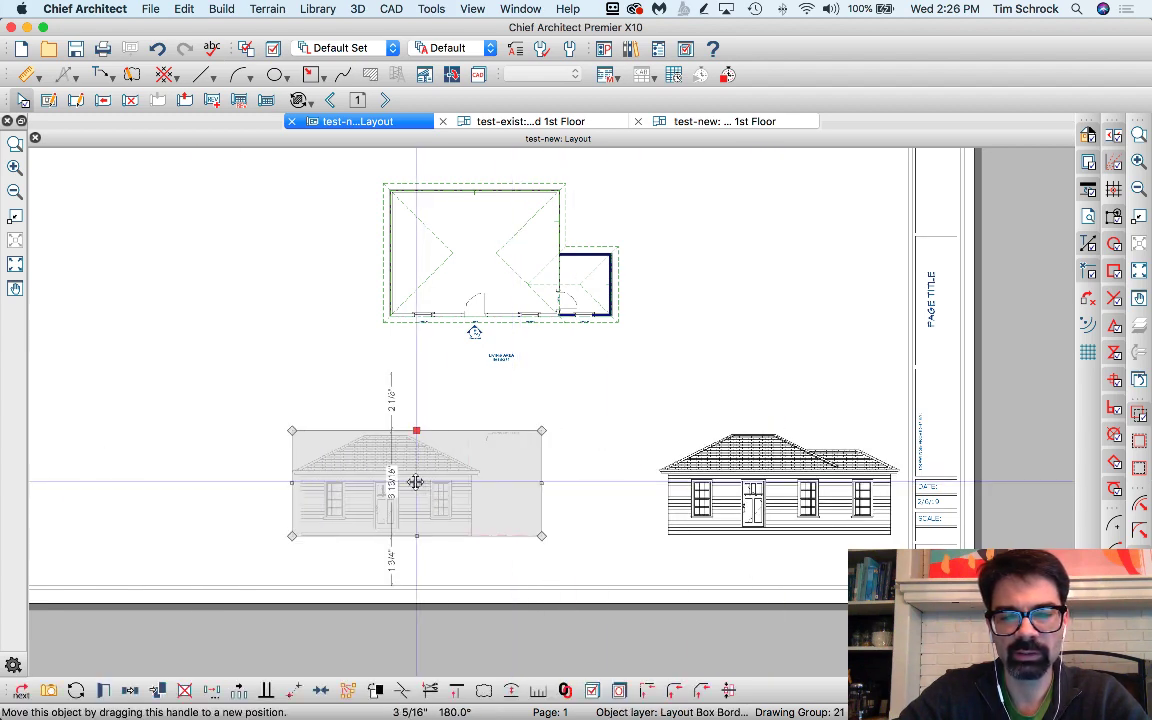
# Create Elevation 3 of the existing house's front with siding and shingle patterns hidden
pyautogui.click(560, 123)
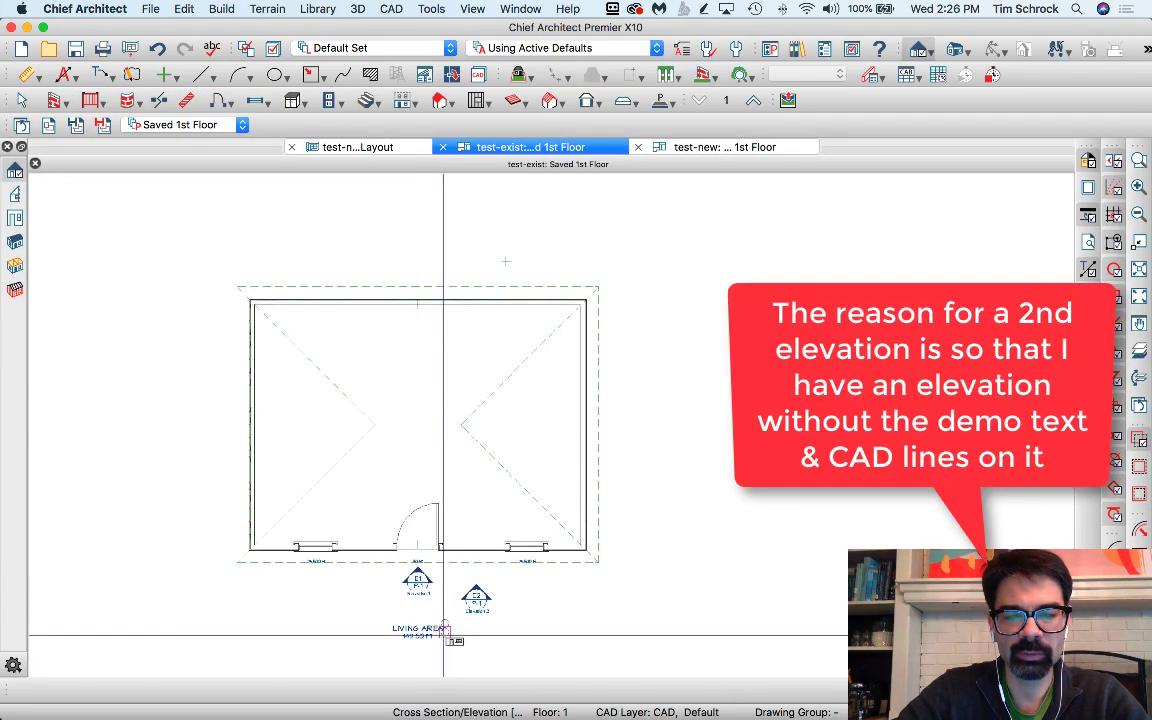
pyautogui.moveTo(463, 624); pyautogui.dragTo(463, 510)
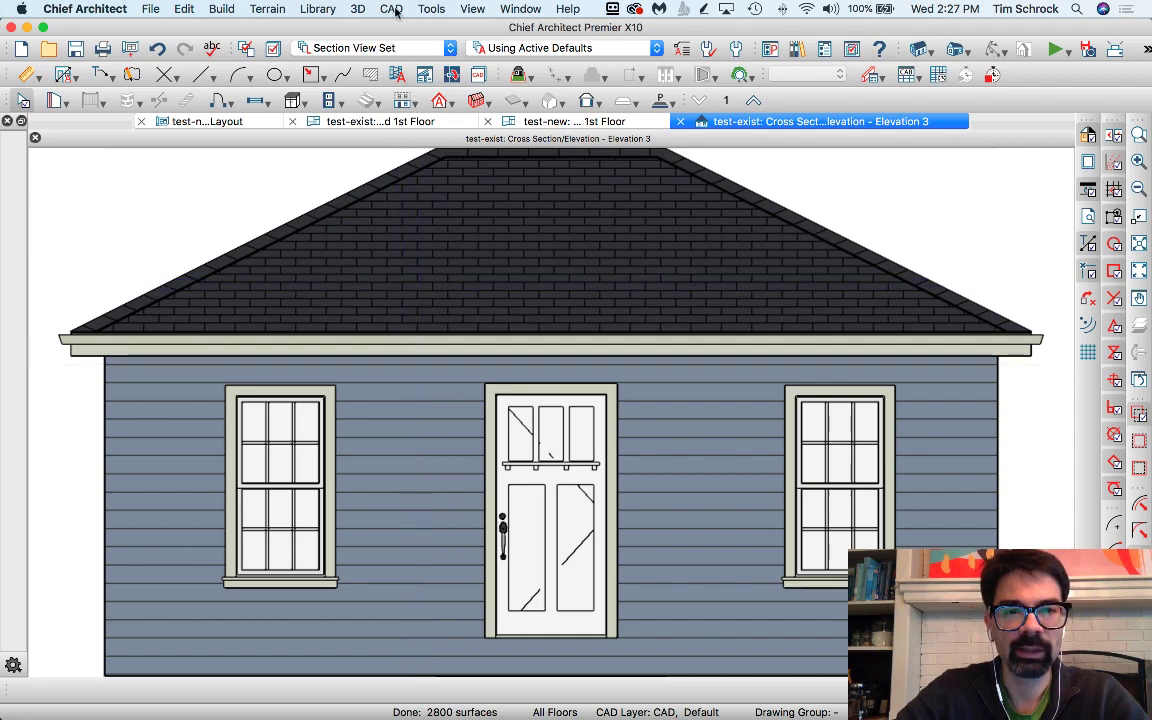
pyautogui.click(358, 9)
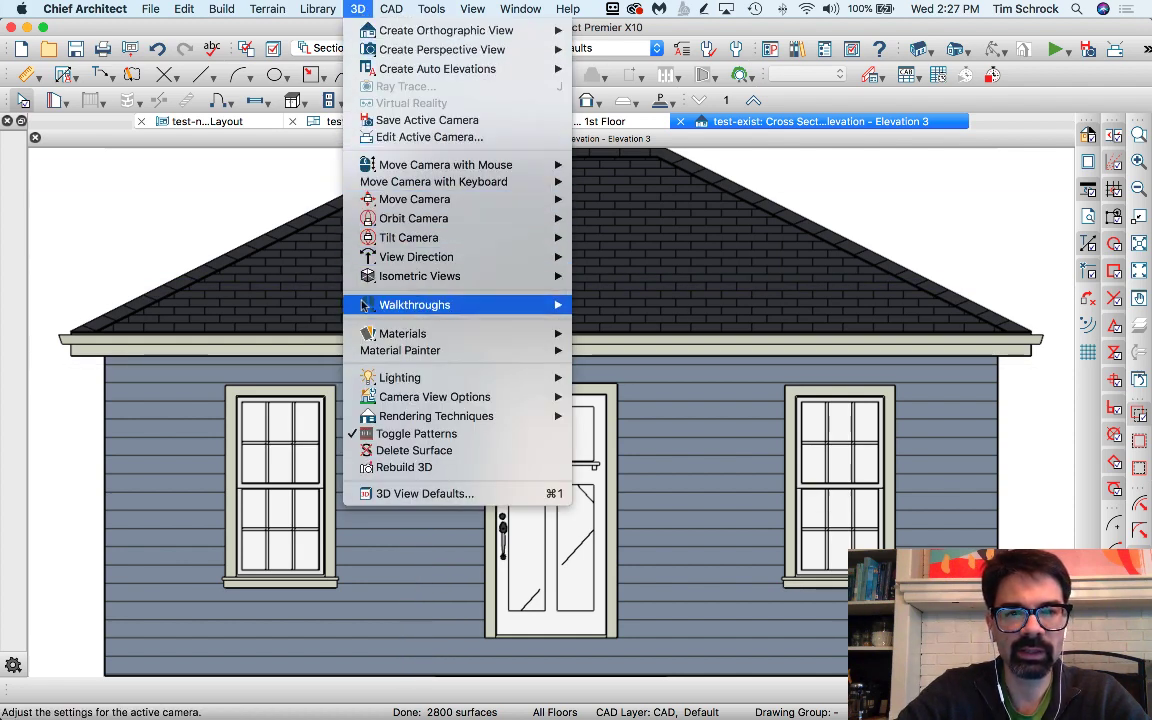
pyautogui.click(368, 440)
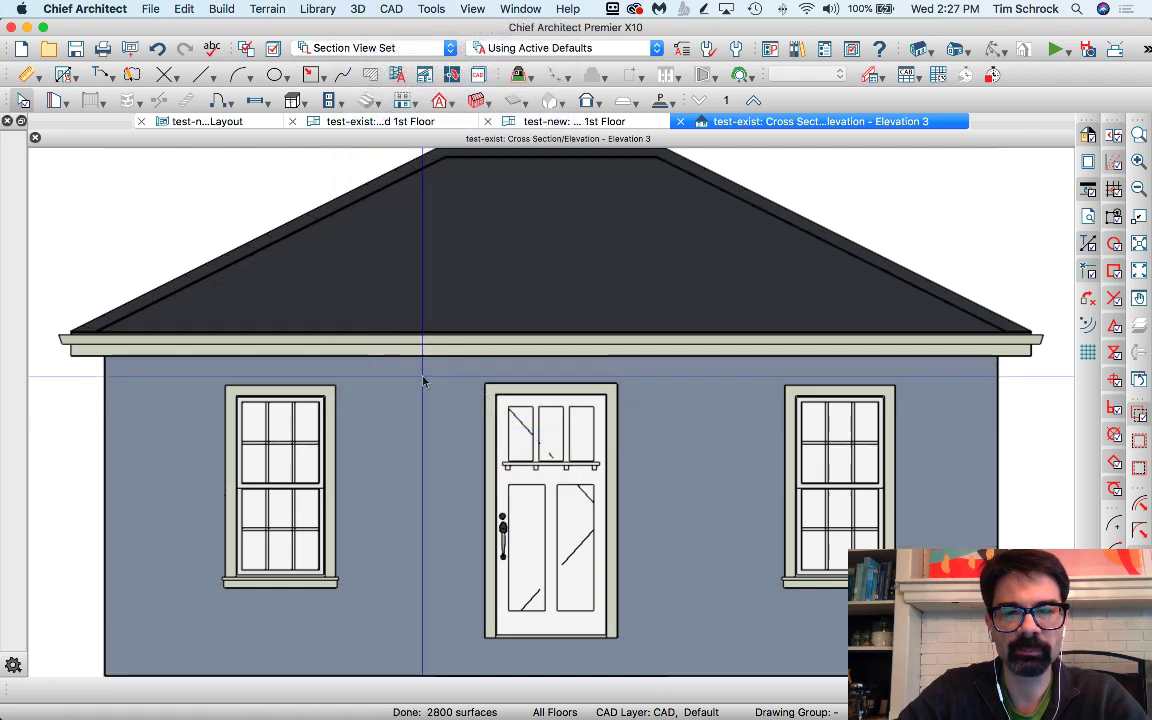
# Turn on shadows in Elevation 3 and bring up Send to Layout
pyautogui.click(362, 9)
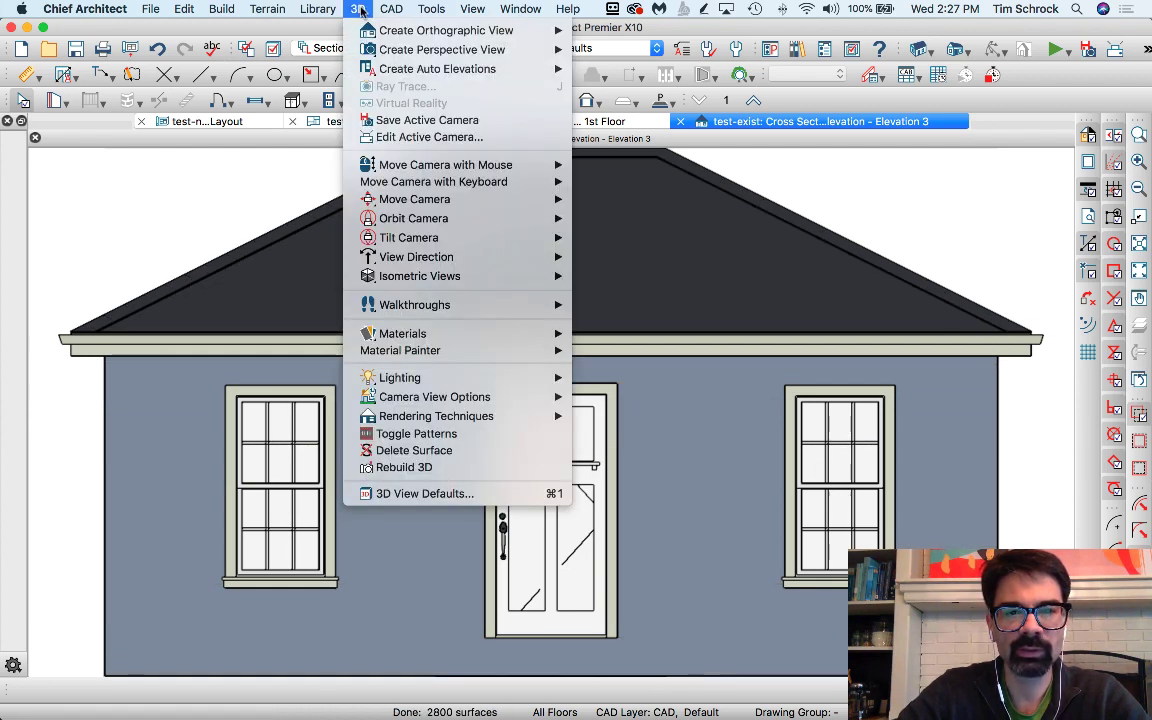
pyautogui.moveTo(428, 398)
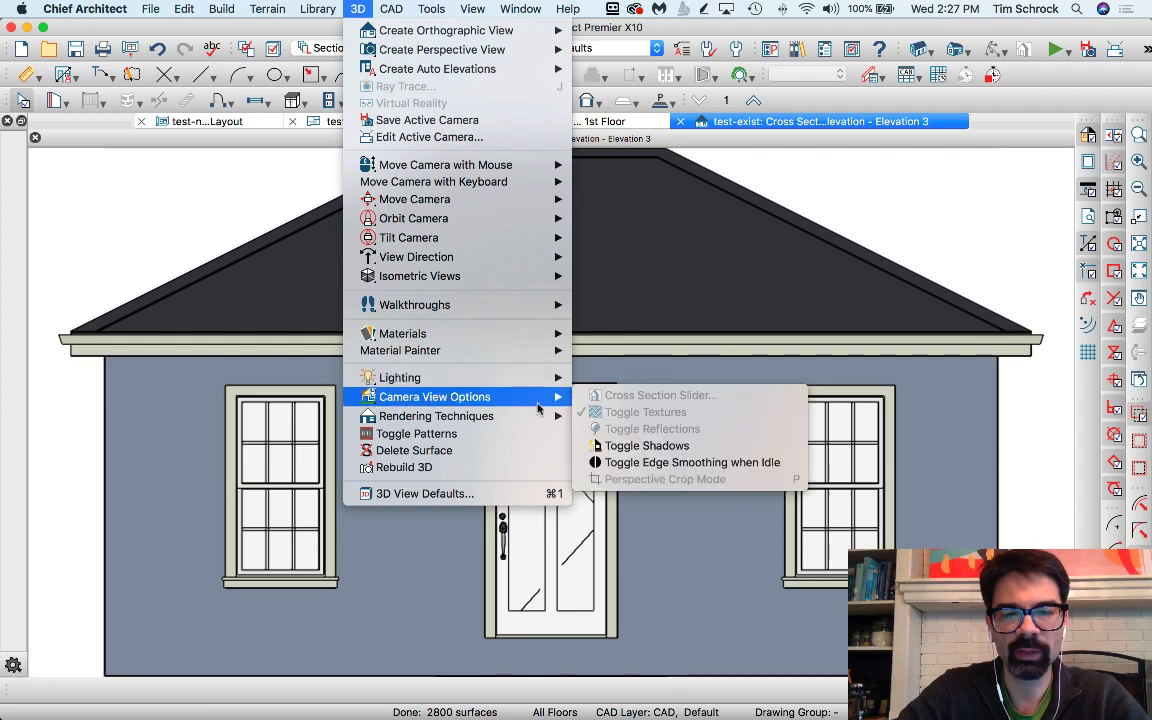
pyautogui.click(645, 446)
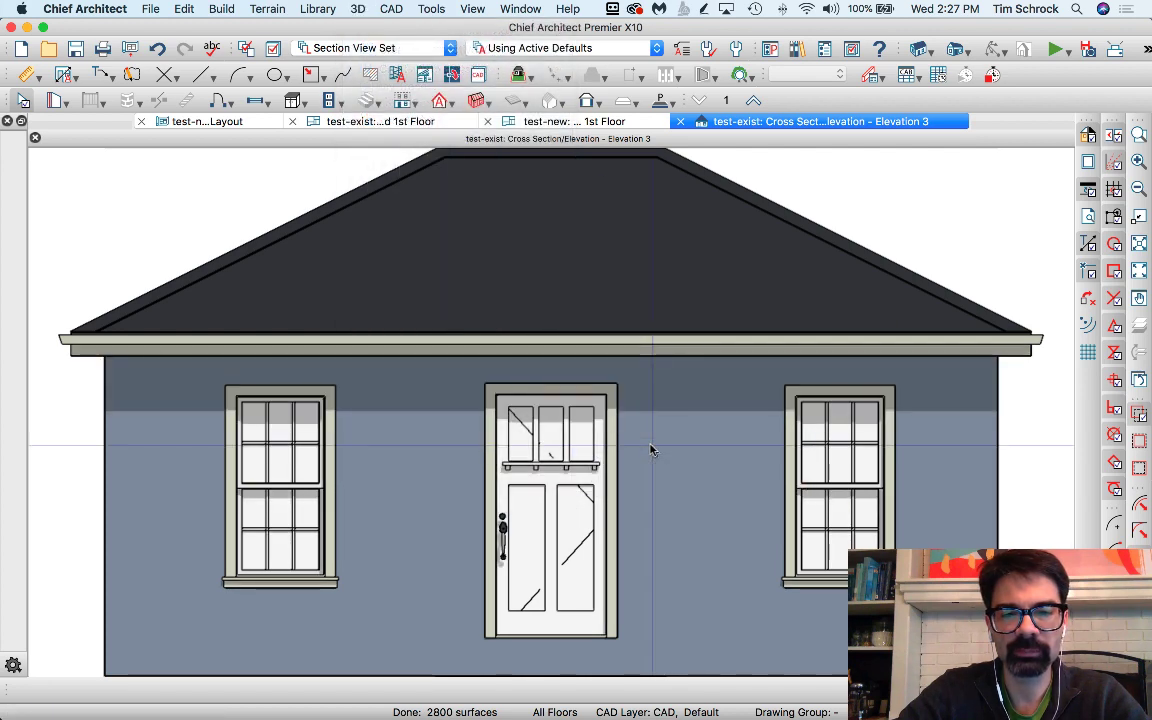
pyautogui.click(128, 49)
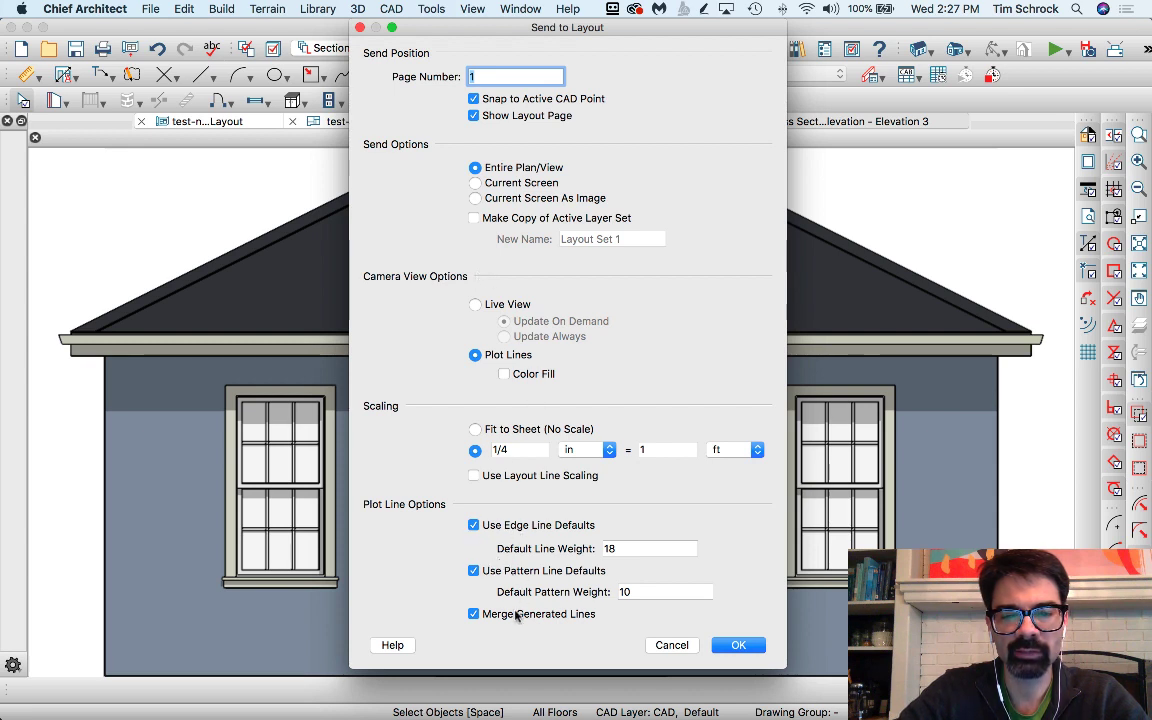
# Confirm sending Elevation 3 to the layout at 1/4 in = 1 ft
pyautogui.click(738, 645)
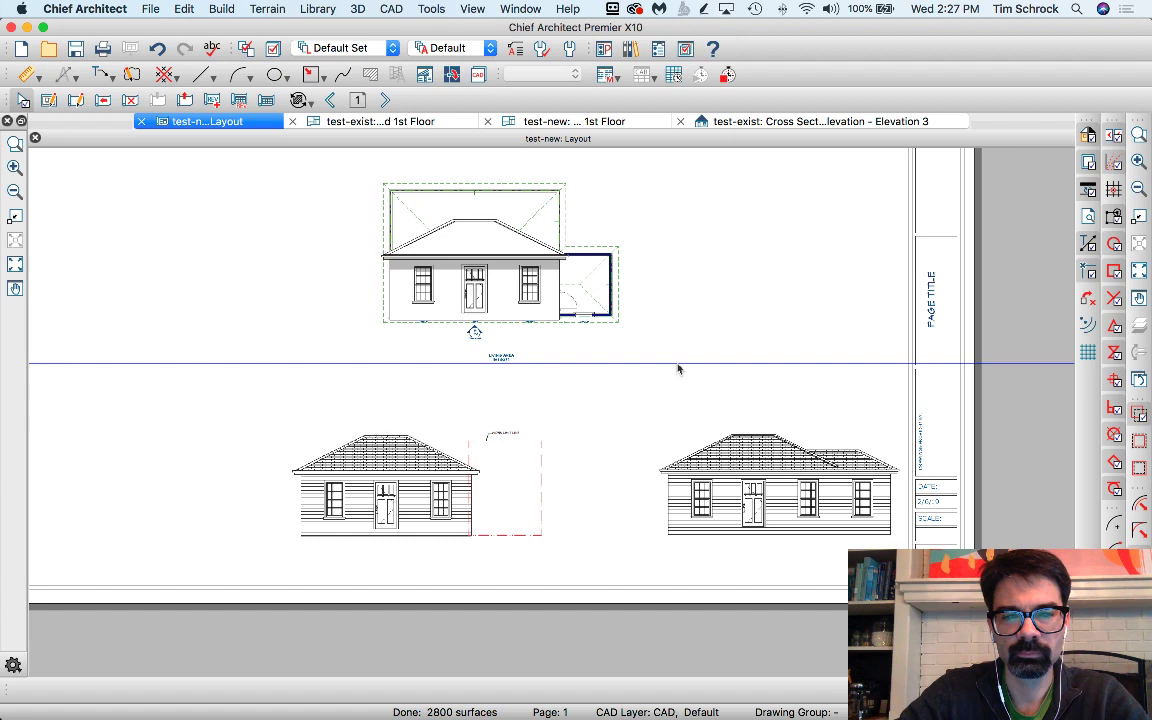
# Select the newly sent elevation and move it to the right side of the page
pyautogui.click(475, 329)
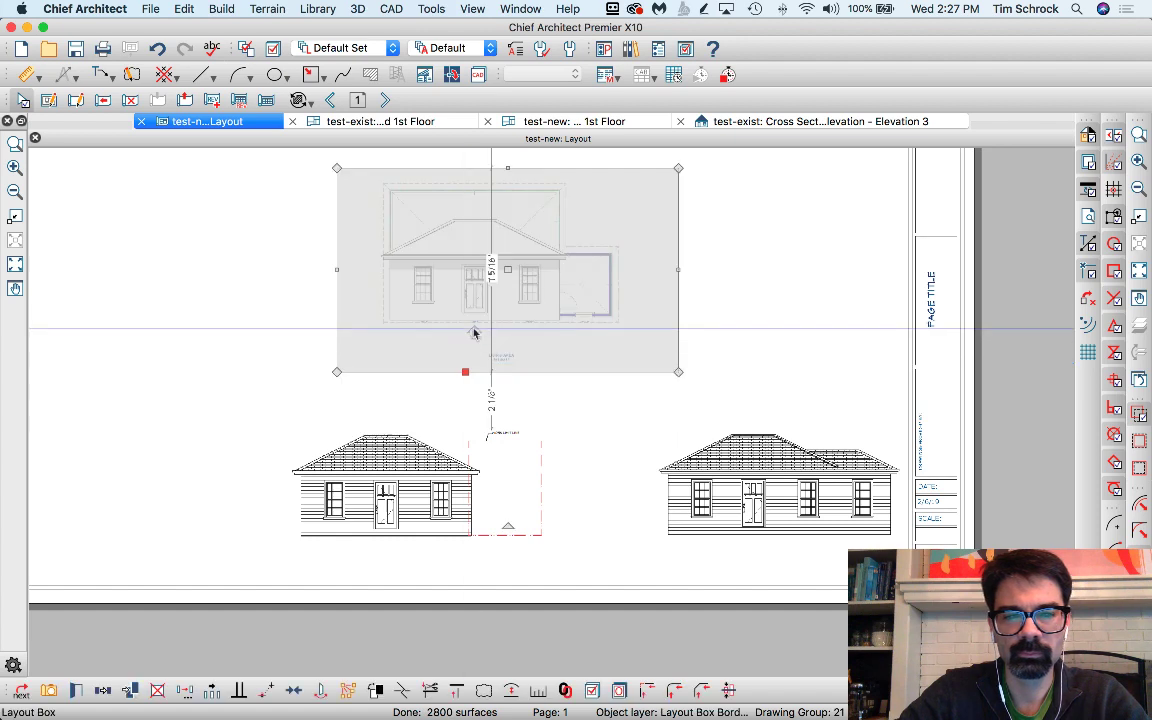
pyautogui.click(474, 329)
pyautogui.click(474, 329)
pyautogui.moveTo(476, 271); pyautogui.dragTo(729, 372)
pyautogui.scroll(3, 818, 452)
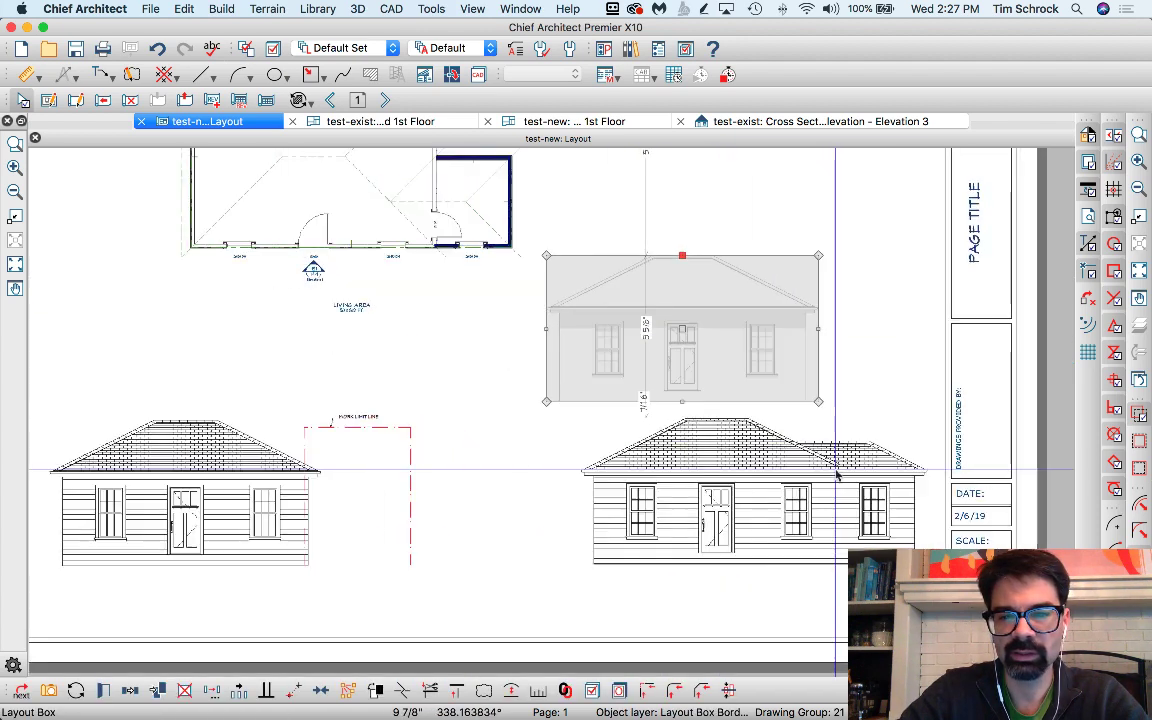
pyautogui.scroll(2, 818, 450)
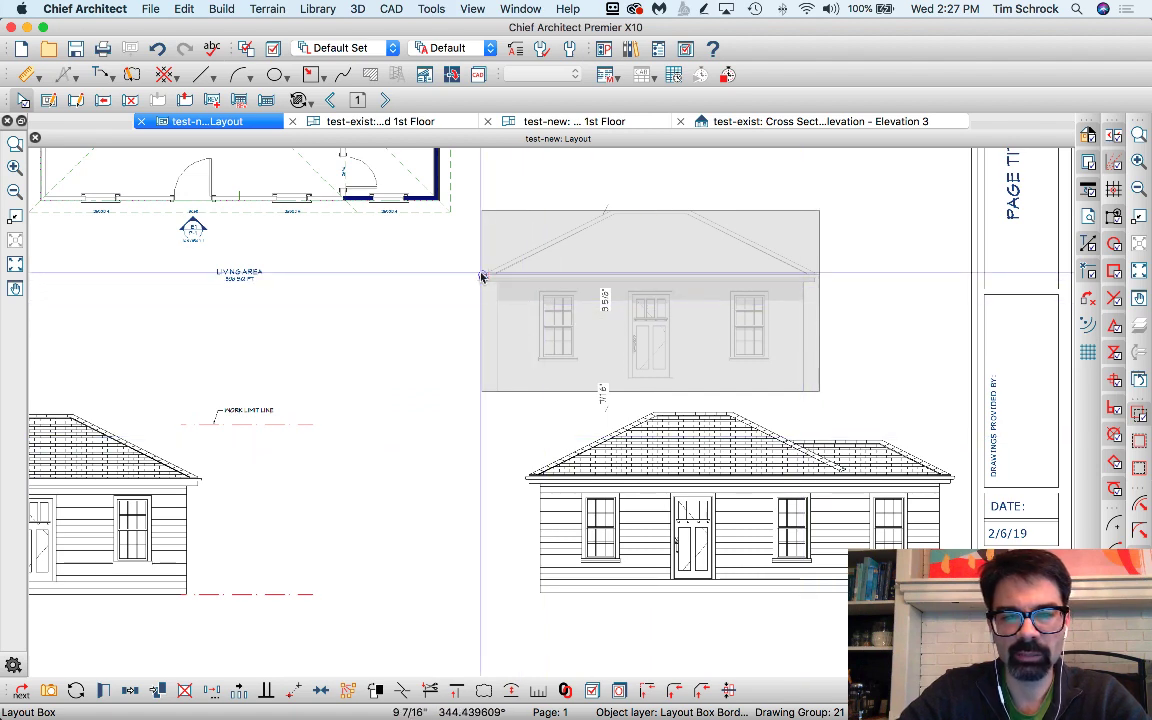
pyautogui.scroll(4, 483, 275)
pyautogui.scroll(-1, 483, 252)
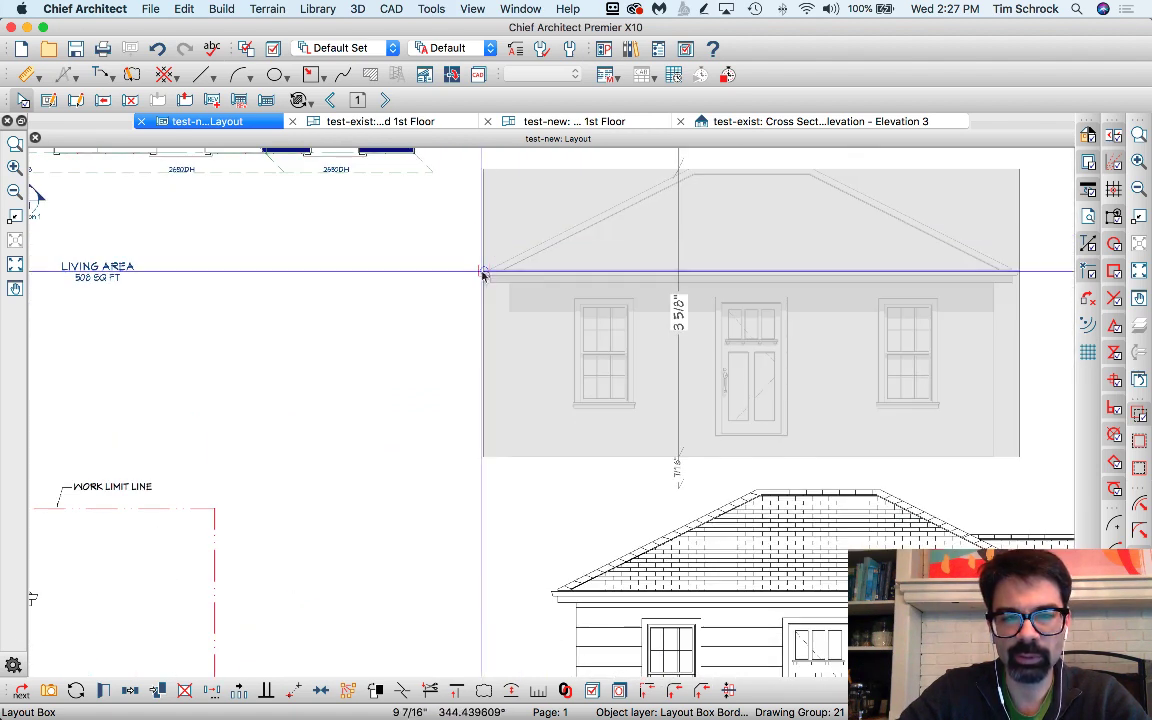
pyautogui.scroll(3, 484, 271)
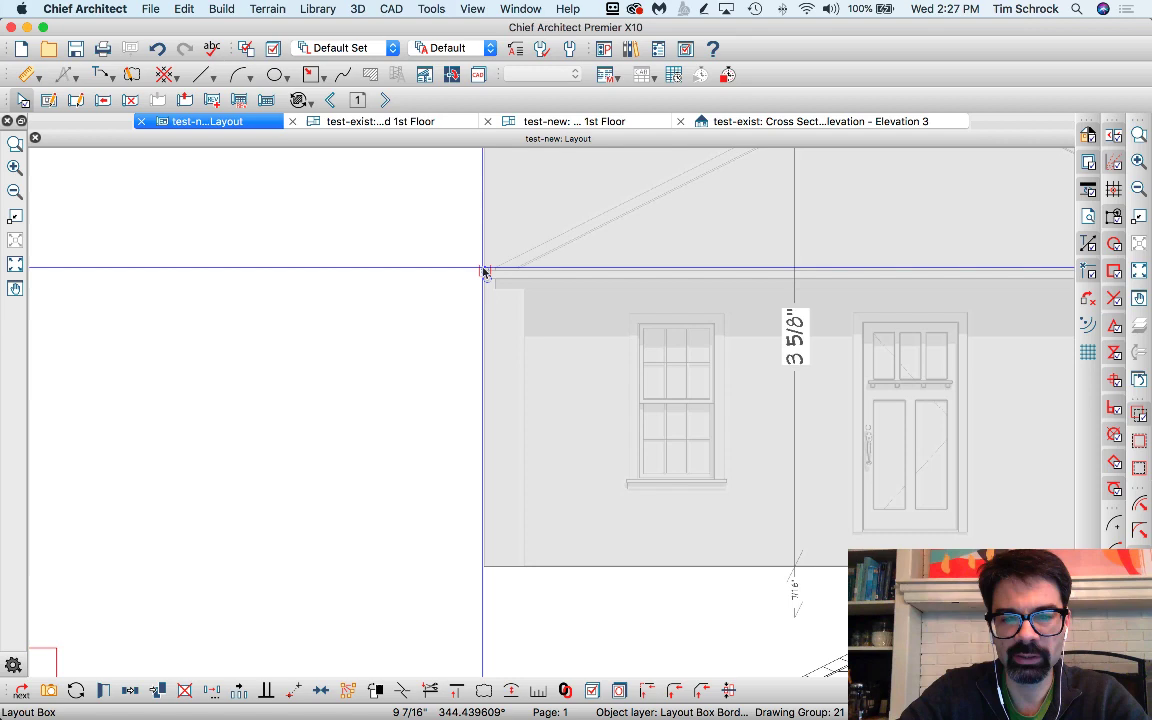
pyautogui.scroll(-3, 483, 271)
# Resize the new elevation's layout box from its corner
pyautogui.moveTo(553, 611); pyautogui.dragTo(486, 394)
pyautogui.scroll(-3, 440, 420)
pyautogui.click(622, 393)
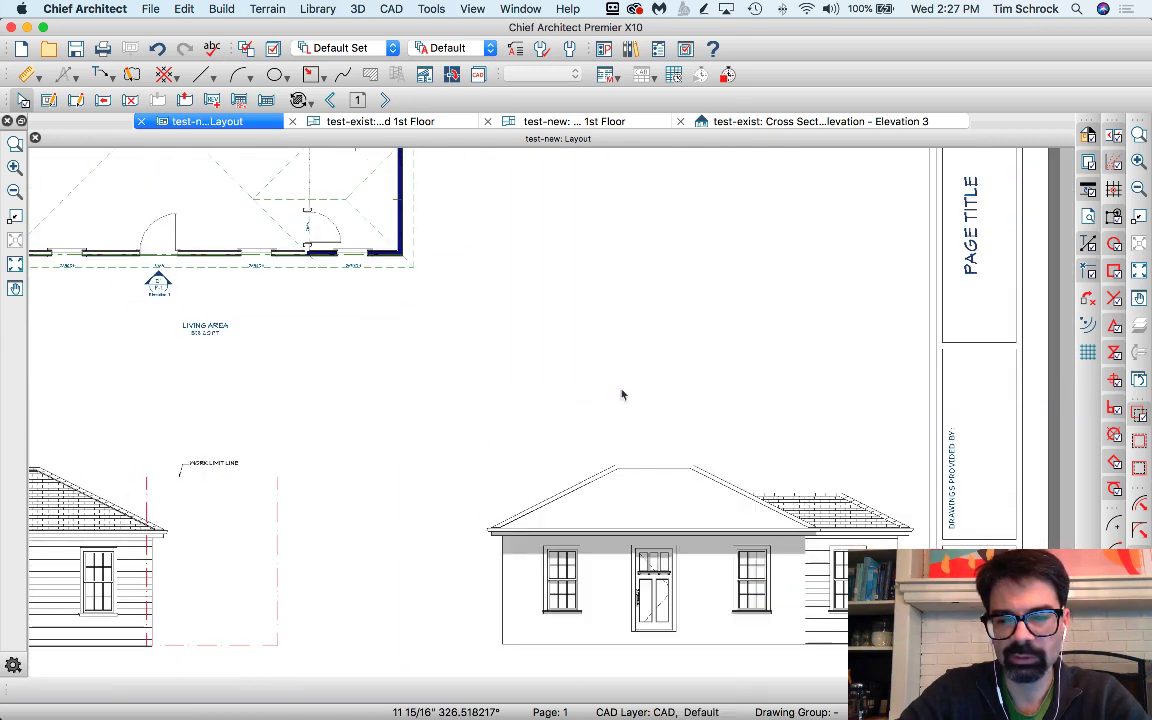
# Move the new elevation box left so it sits beside the existing elevation
pyautogui.click(694, 609)
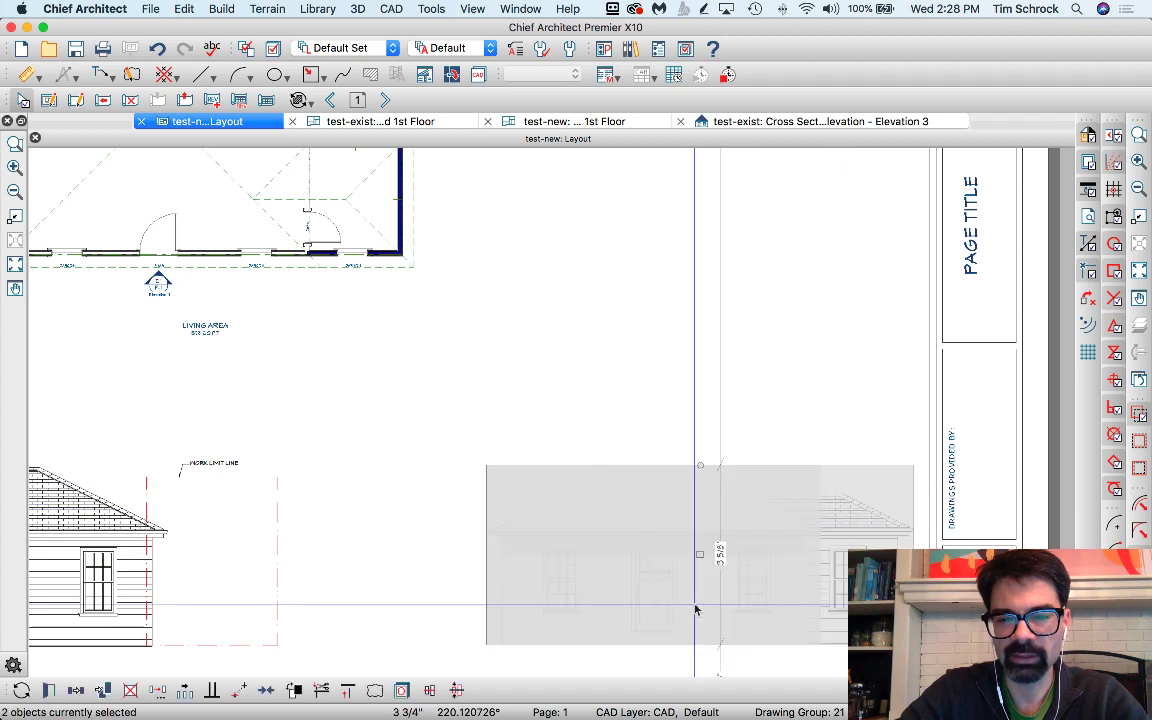
pyautogui.moveTo(696, 554); pyautogui.dragTo(506, 543)
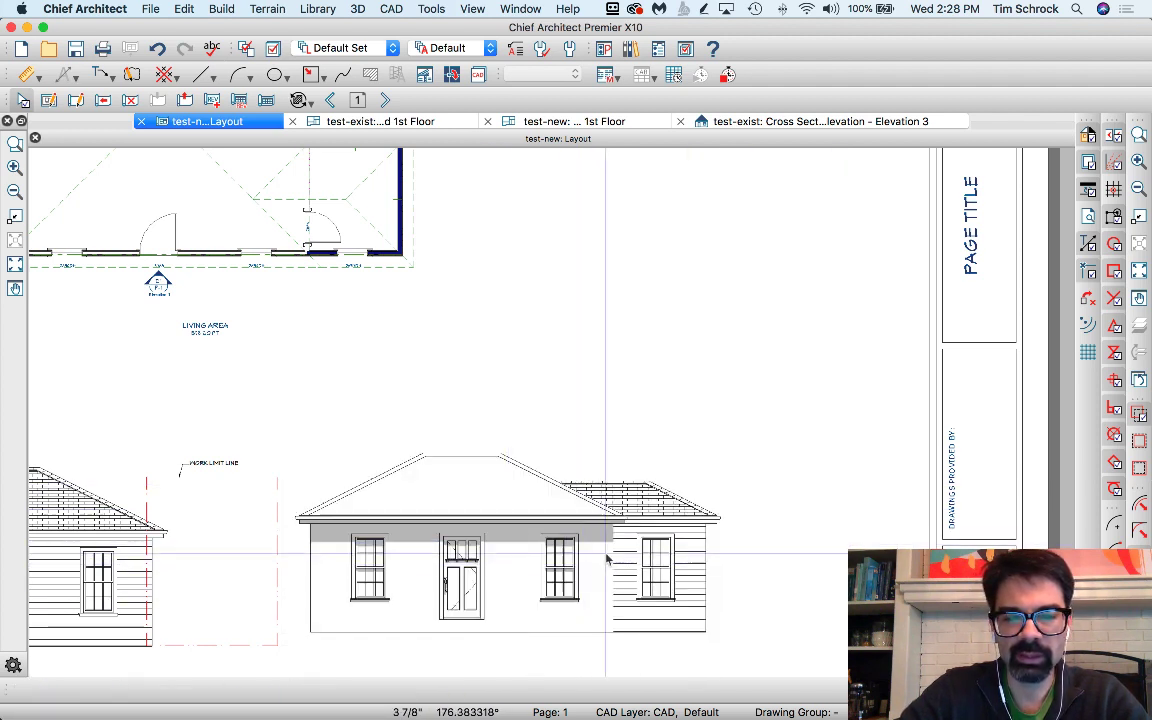
pyautogui.scroll(3, 601, 559)
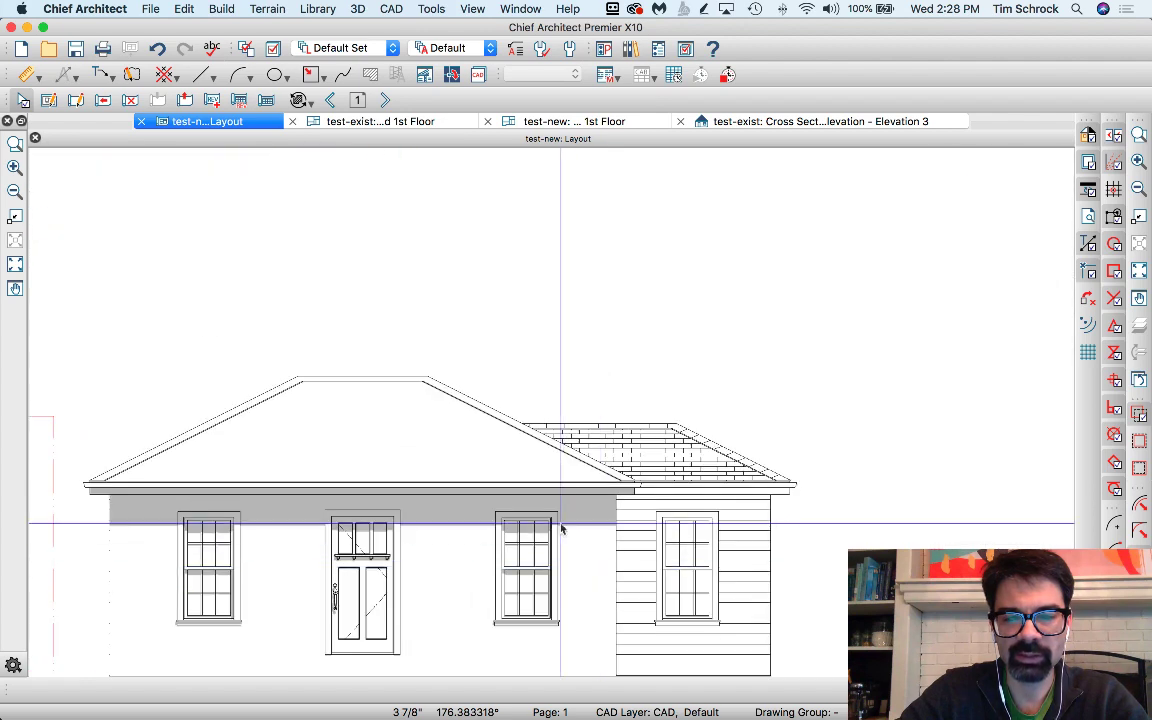
pyautogui.scroll(-2, 760, 528)
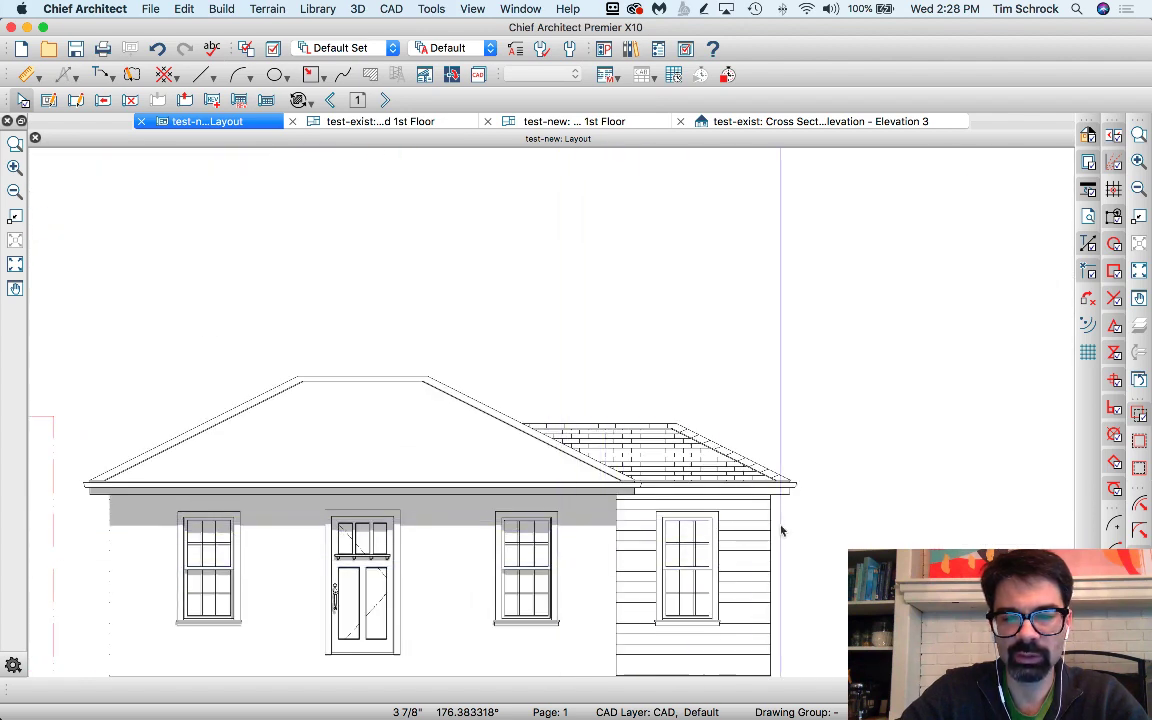
pyautogui.scroll(-3, 787, 498)
pyautogui.scroll(-1, 789, 500)
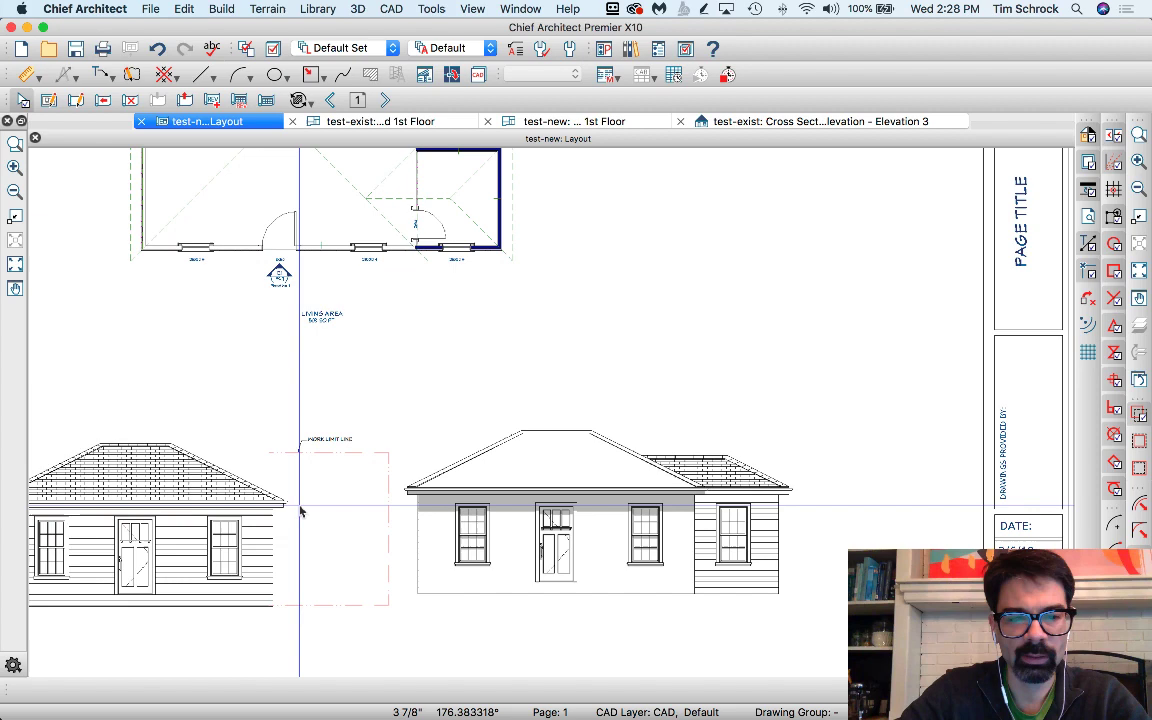
# Shift the existing elevation's layout box further left
pyautogui.click(237, 517)
pyautogui.moveTo(185, 514); pyautogui.dragTo(145, 492)
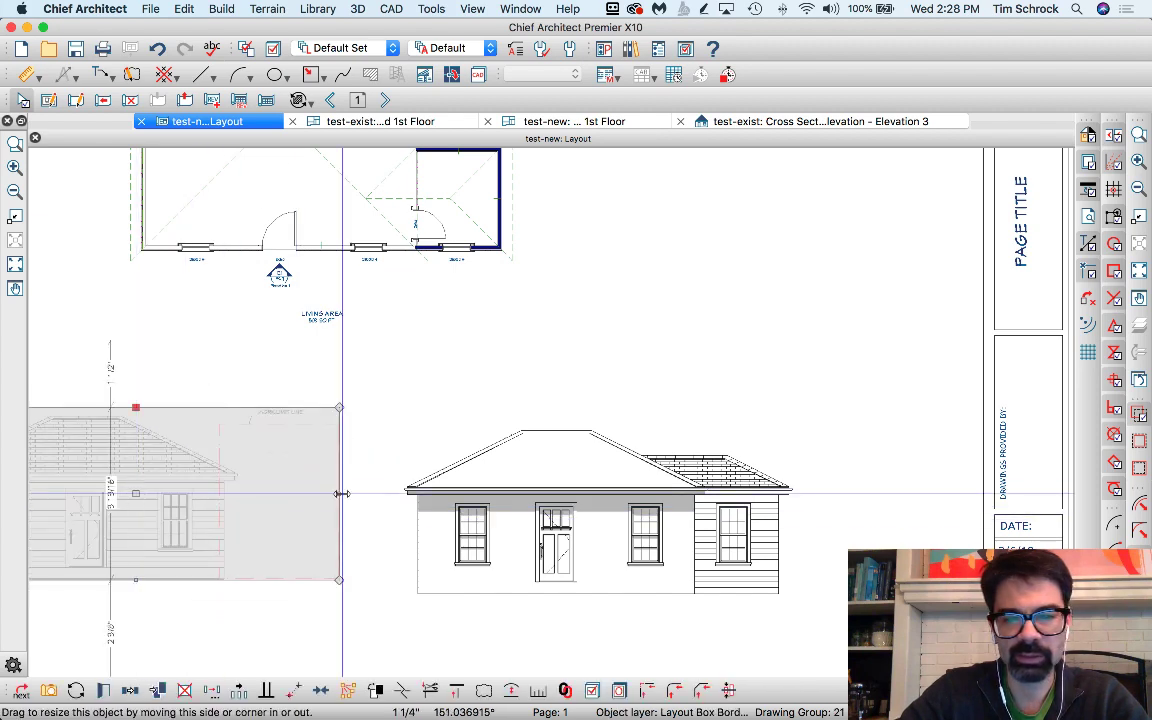
pyautogui.click(771, 522)
# In Elevation 1, add a roof leader note: ROOF MATERIALS, TO MATCH EXISTING, ON 15# ROOFING PAPER, ON 1/2" SHEATHING
pyautogui.doubleClick(771, 522)
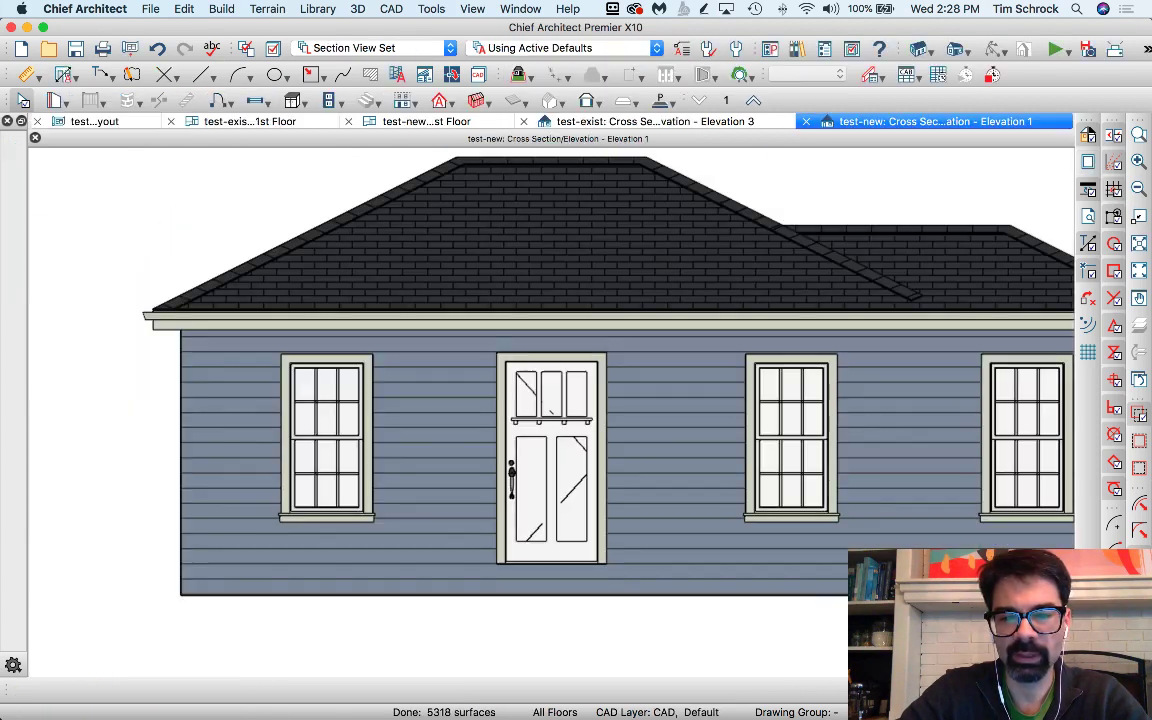
pyautogui.scroll(-2, 134, 445)
pyautogui.click(100, 75)
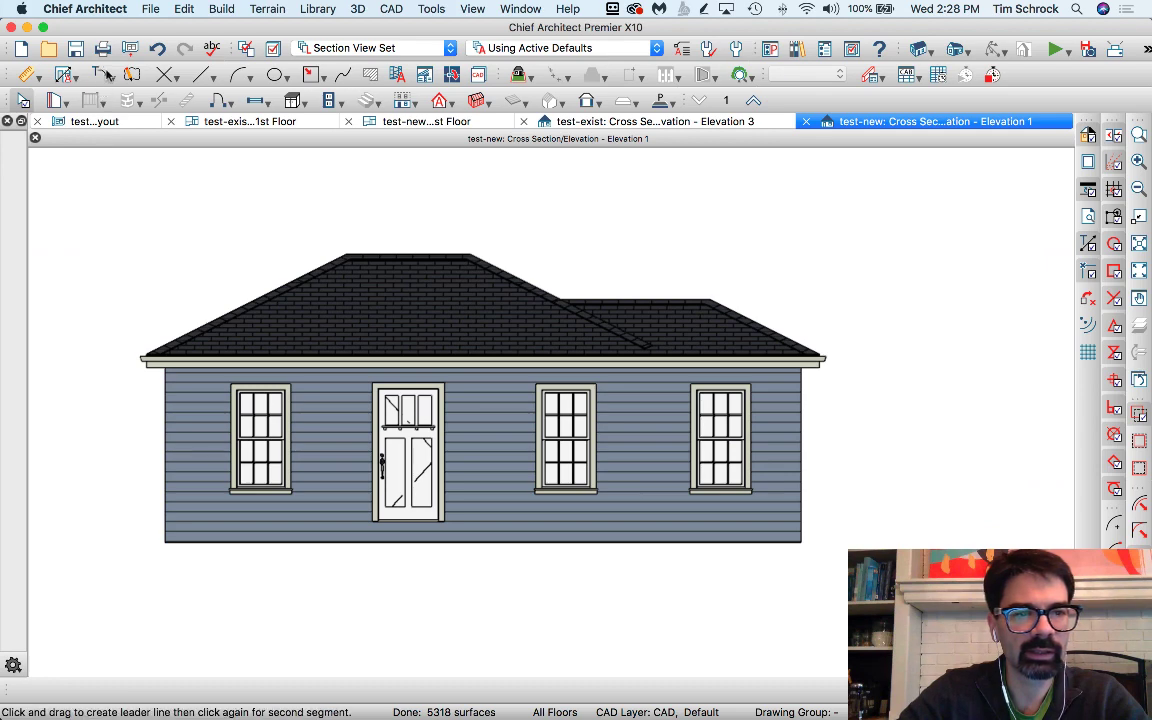
pyautogui.click(747, 299)
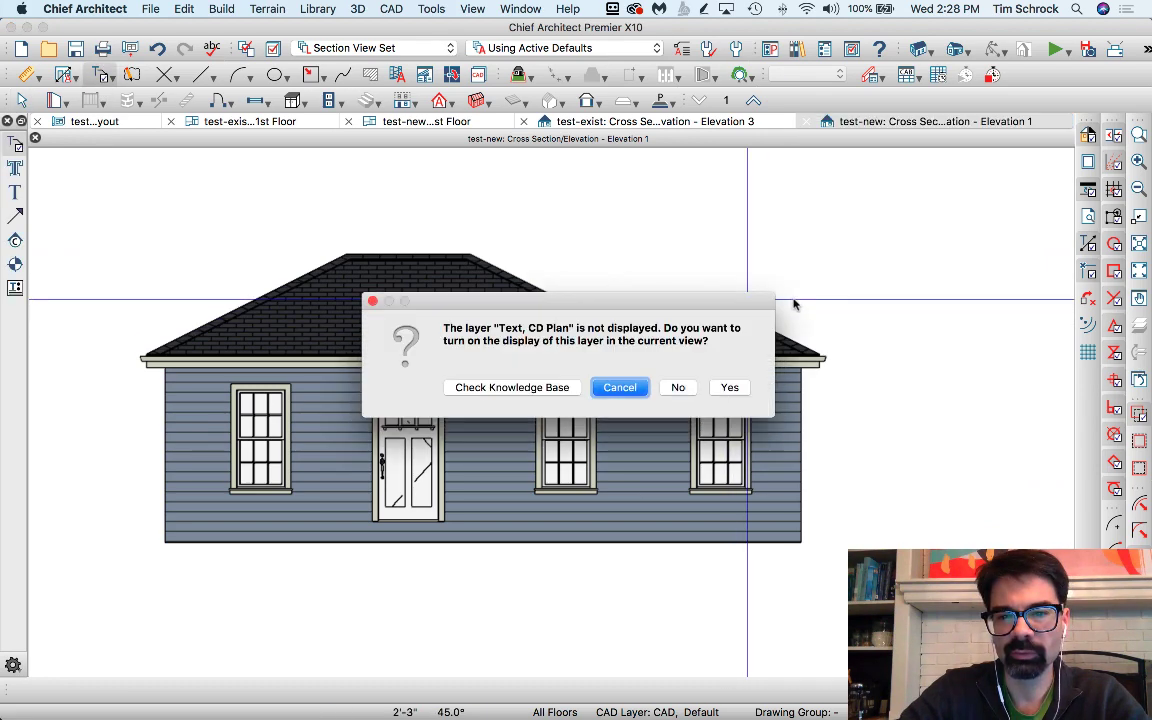
pyautogui.click(688, 385)
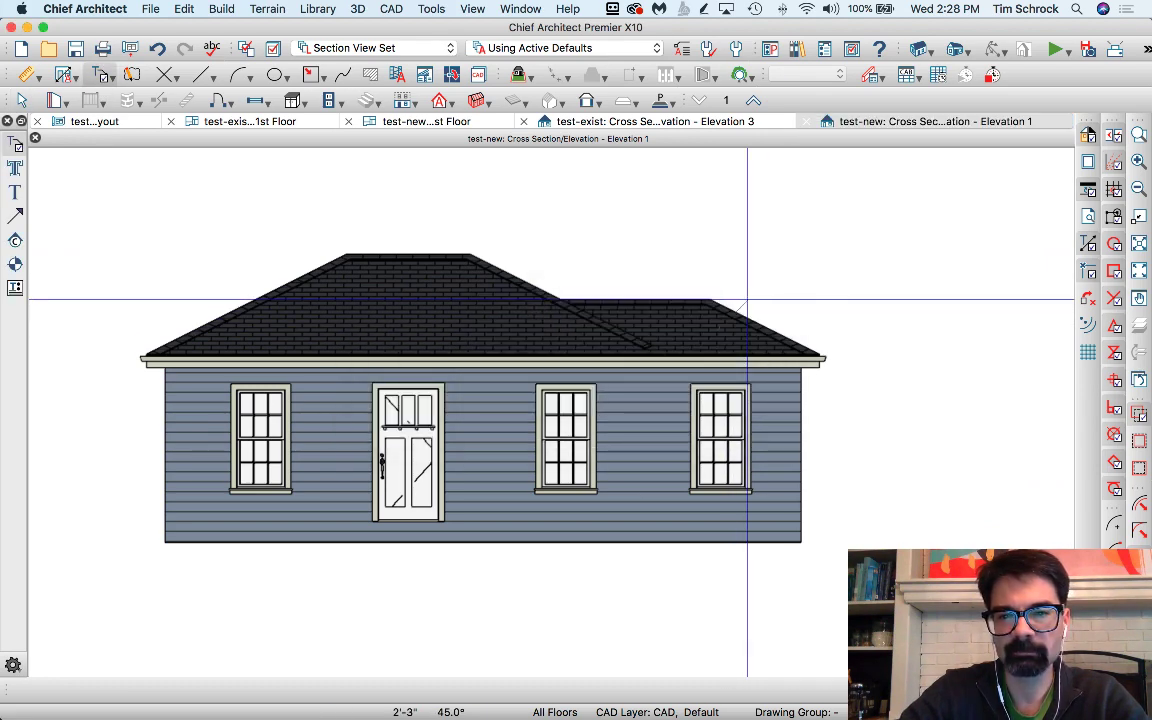
pyautogui.doubleClick(830, 302)
pyautogui.write('ROOF MATERIALS')
pyautogui.press('Return')
pyautogui.write('TO MATCH EXISTING')
pyautogui.press('Return')
pyautogui.write('ON 15# ROOFING PAPER')
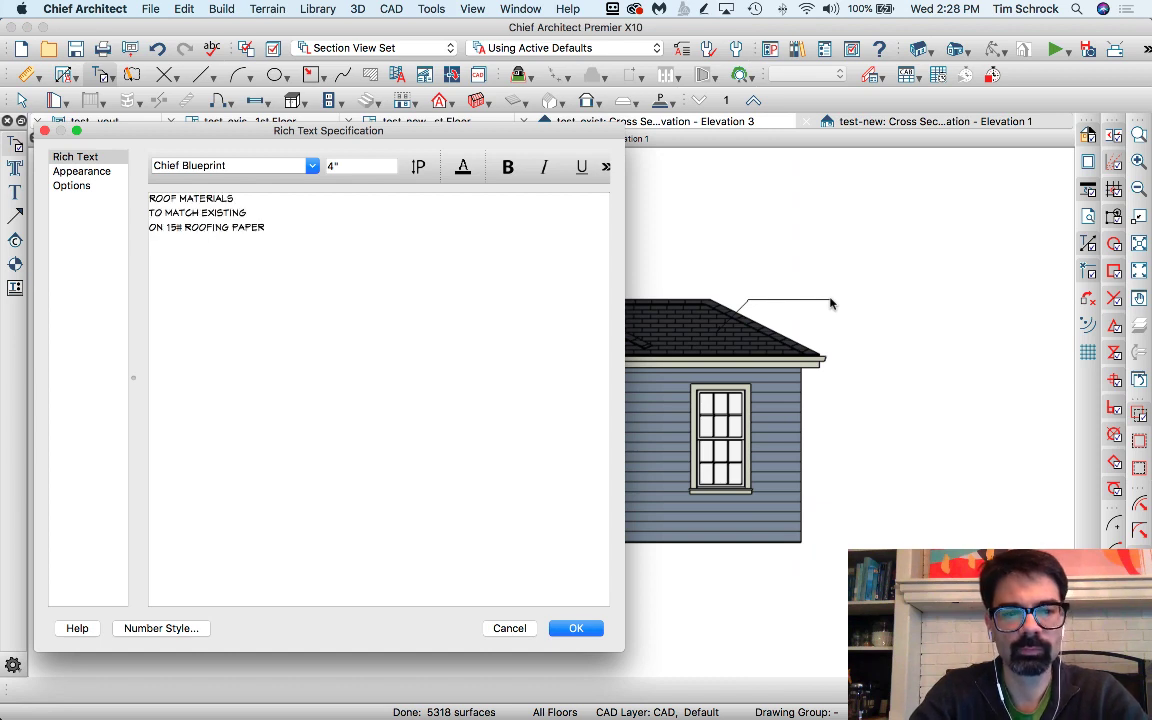
pyautogui.press('Return')
pyautogui.write('ON 1/2" SHEATHING')
pyautogui.press('KP_Enter')
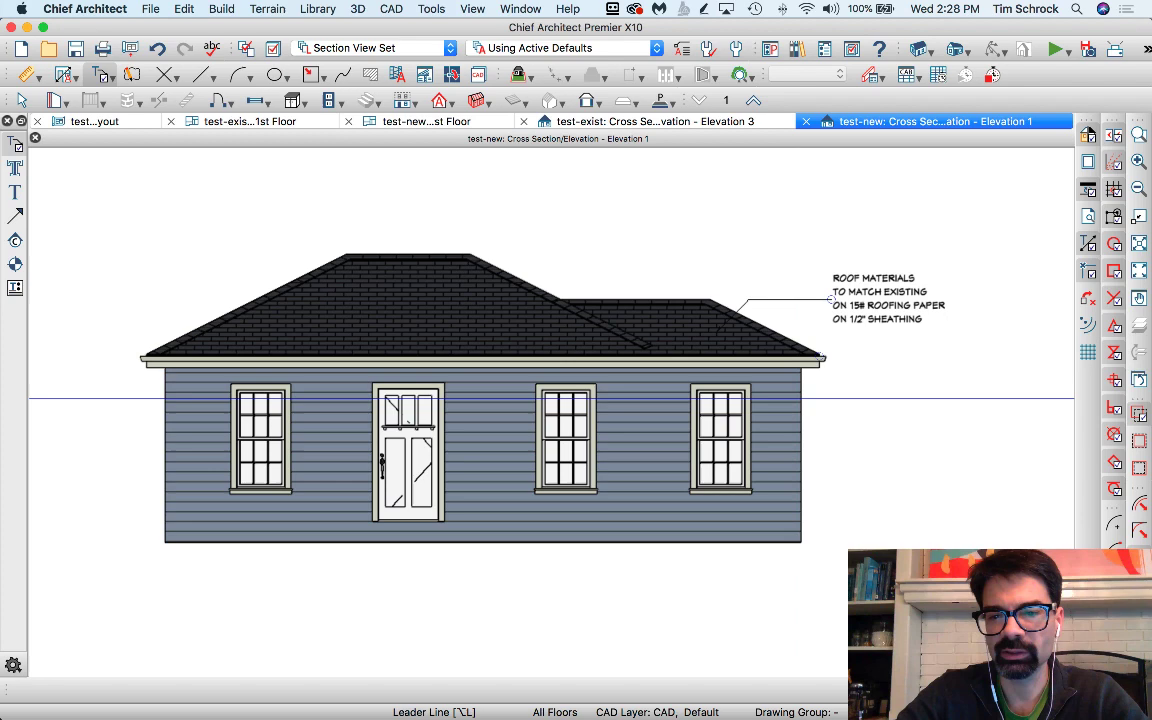
# Add a bent leader callout labelled SIDING pointing at the siding
pyautogui.click(778, 465)
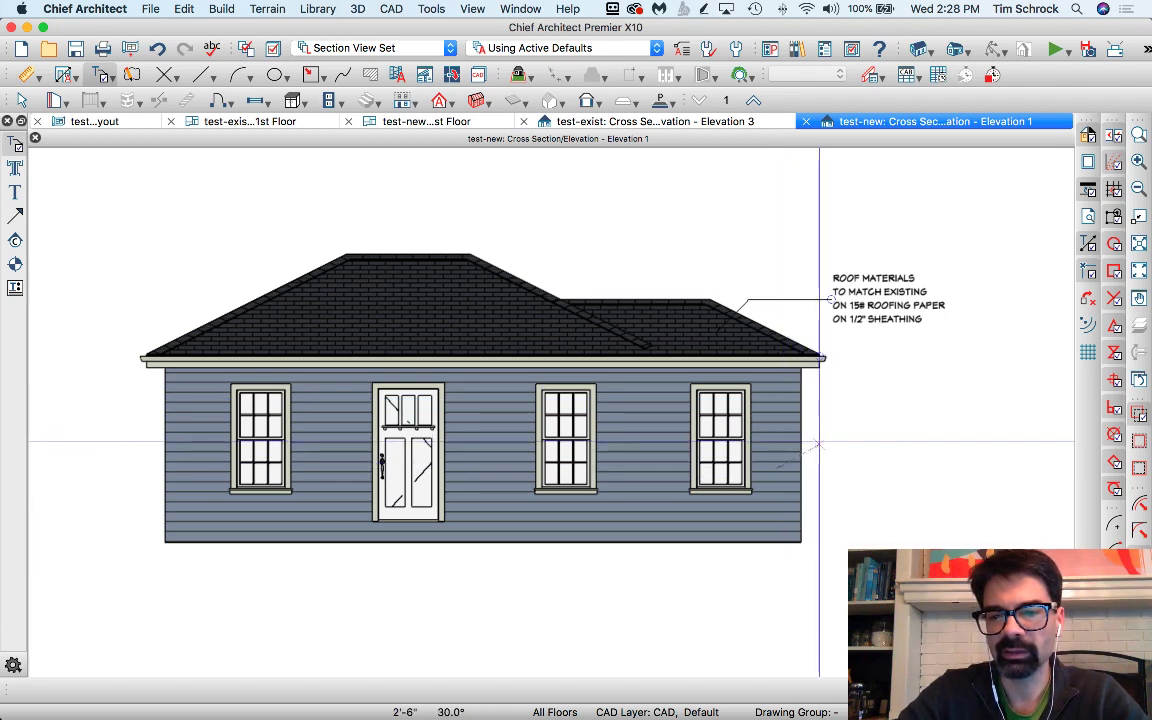
pyautogui.click(818, 442)
pyautogui.doubleClick(836, 442)
pyautogui.press('Escape')
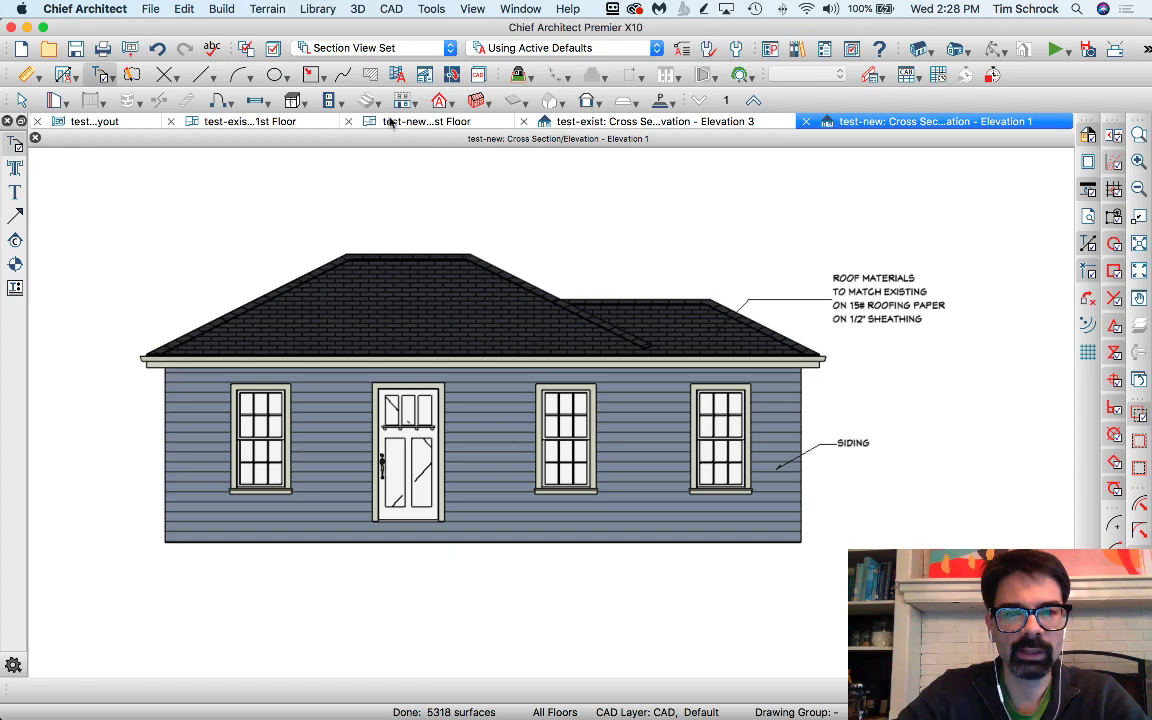
# Auto-place corner boards on the walls of the new 1st Floor plan
pyautogui.click(420, 121)
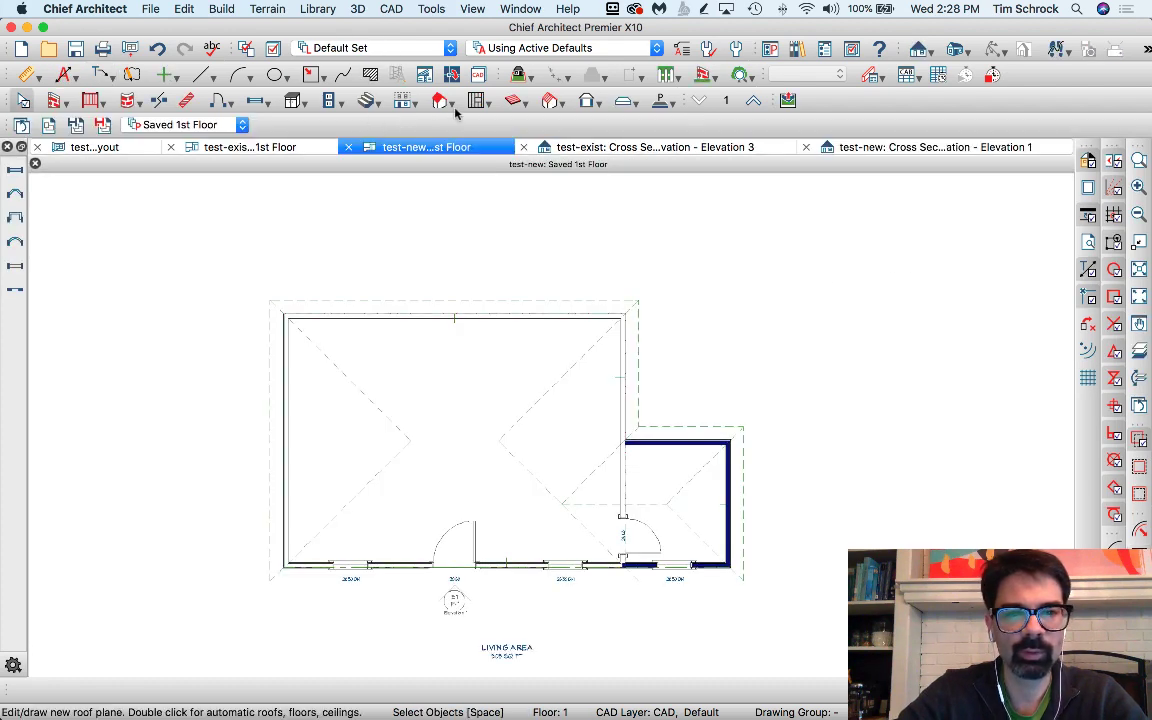
pyautogui.click(593, 102)
pyautogui.click(620, 165)
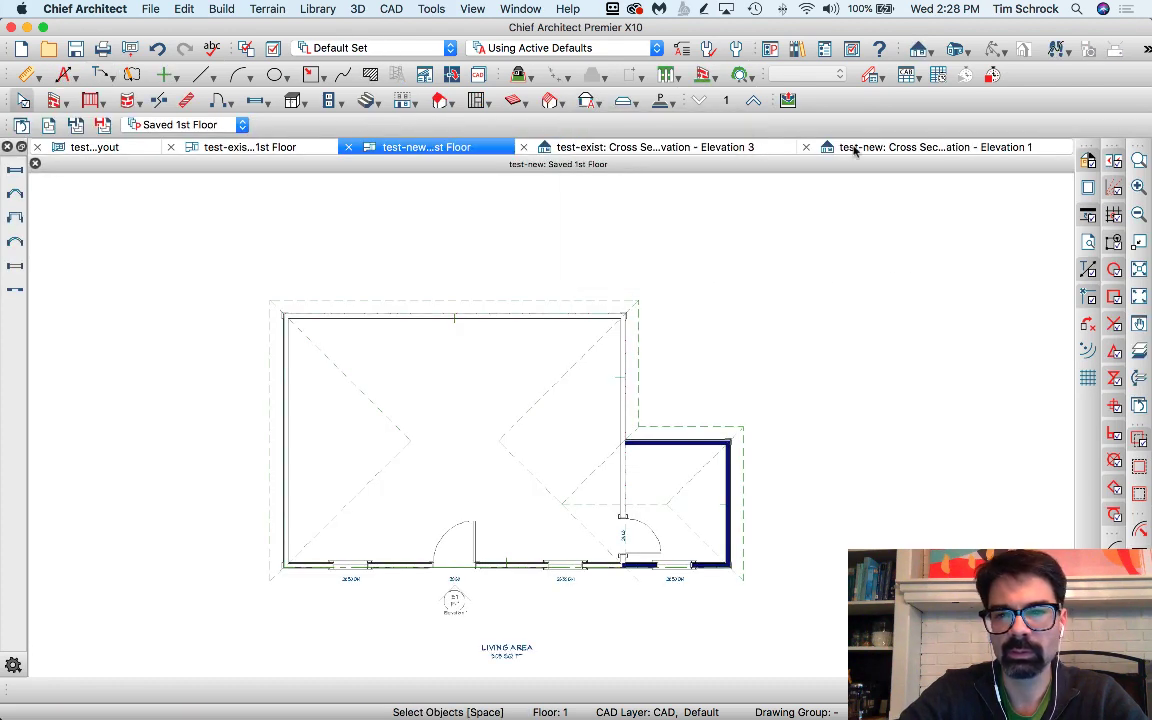
# Accept the layout update in Elevation 1, then close it and return to the layout sheet
pyautogui.click(851, 147)
pyautogui.click(696, 410)
pyautogui.press('super+w')
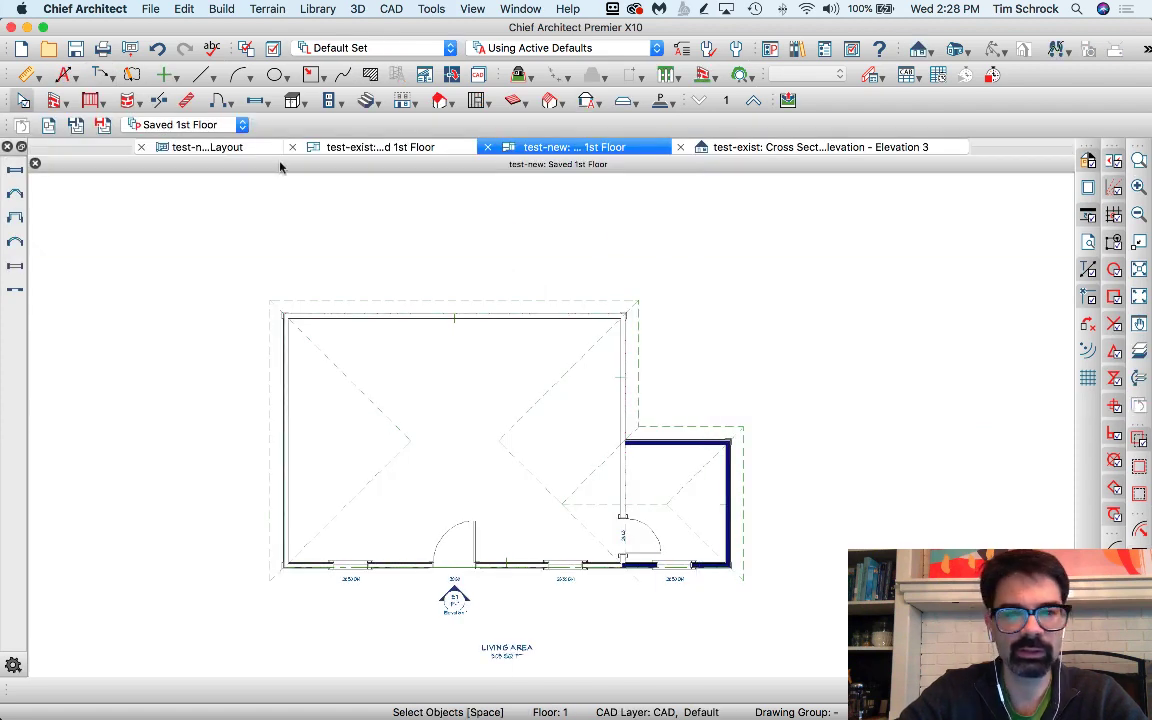
pyautogui.hotkey('ctrl', 'Tab')
# Drag the elevation box's right edge so it ends just past both callouts
pyautogui.click(773, 509)
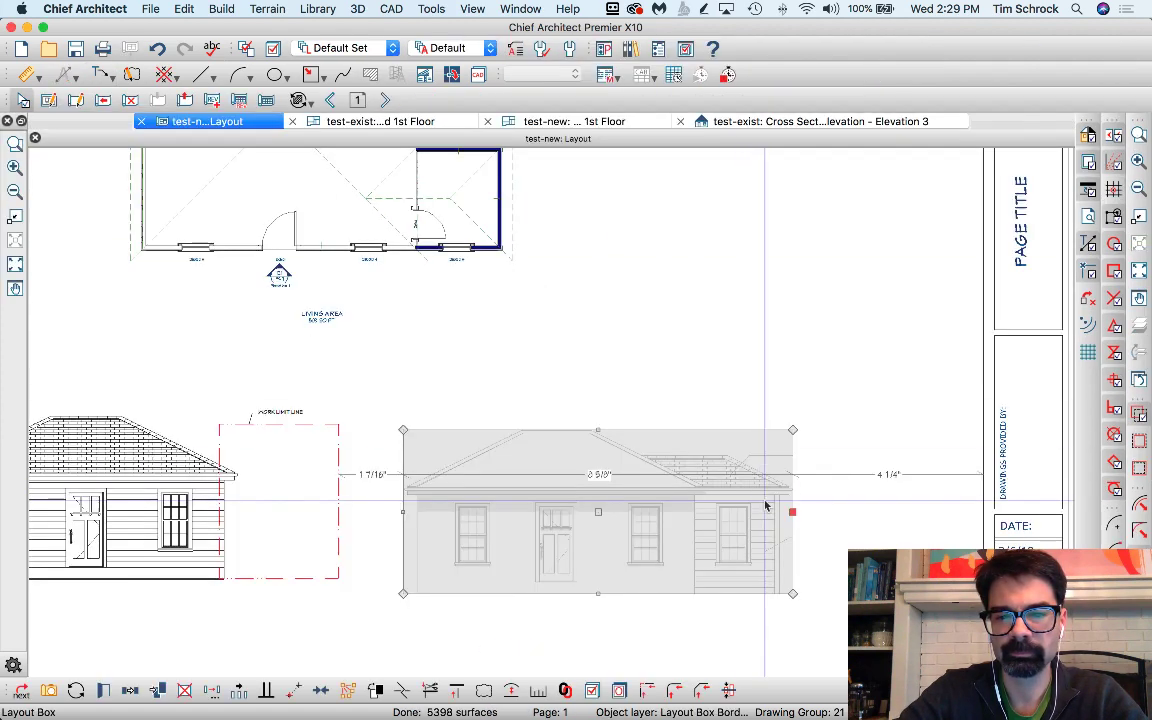
pyautogui.moveTo(794, 511); pyautogui.dragTo(902, 511)
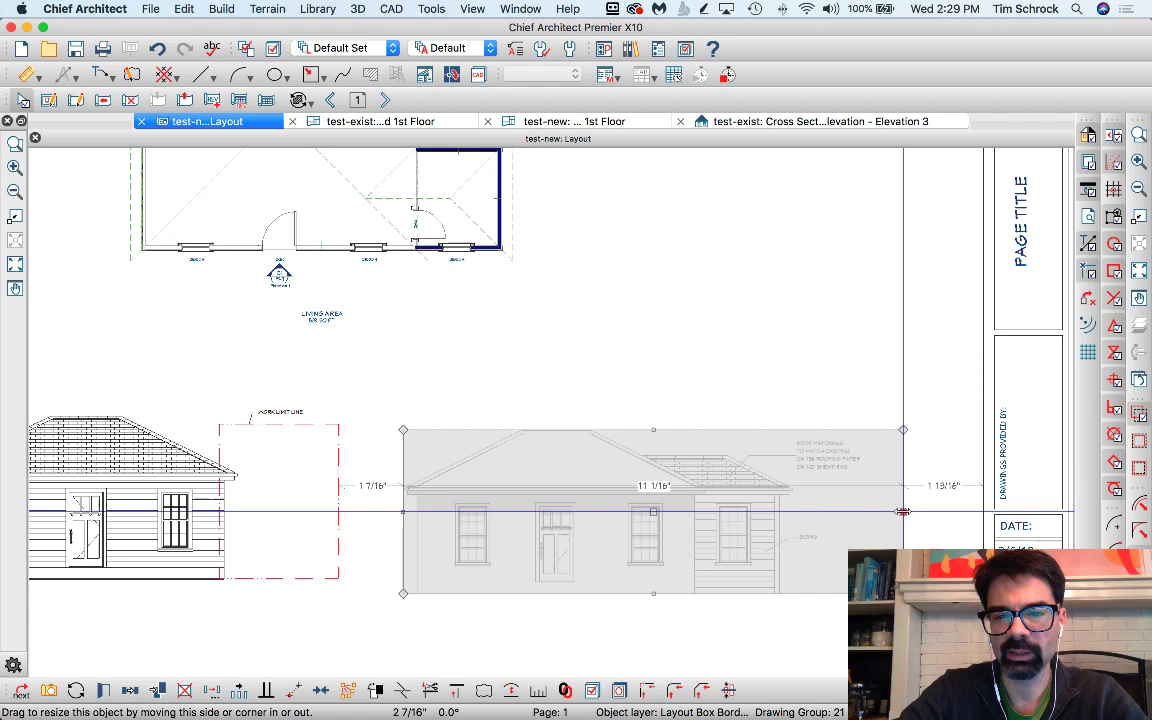
pyautogui.moveTo(903, 512); pyautogui.dragTo(781, 533)
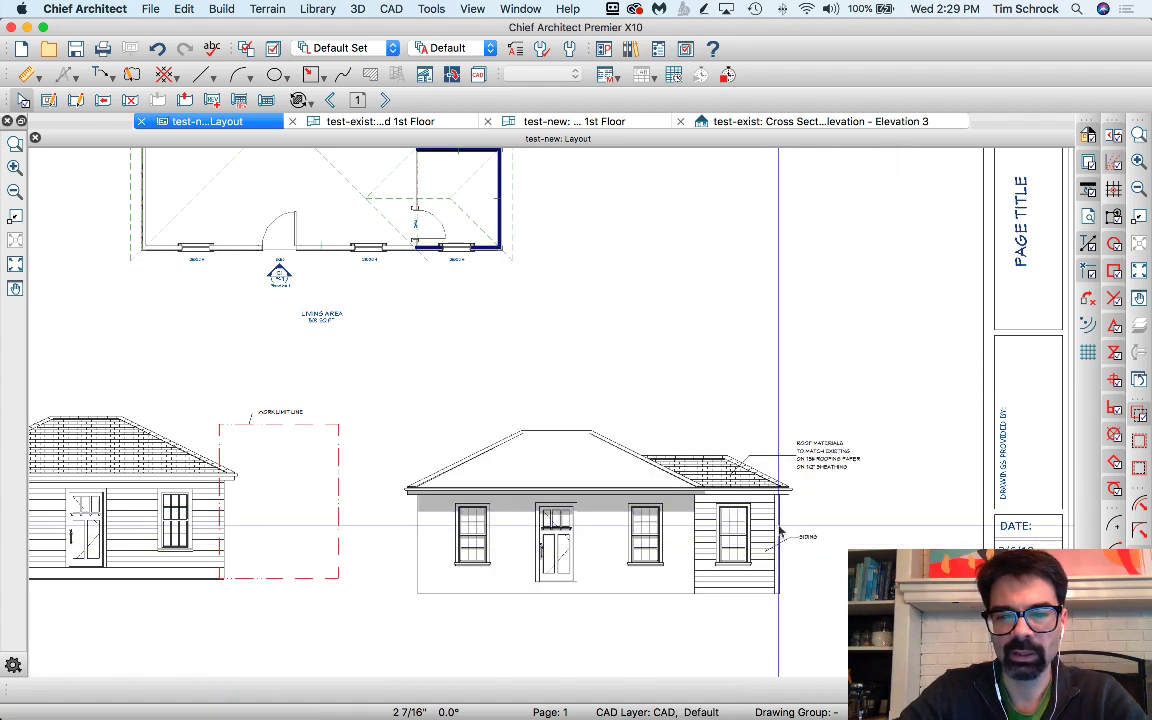
pyautogui.scroll(-3, 760, 480)
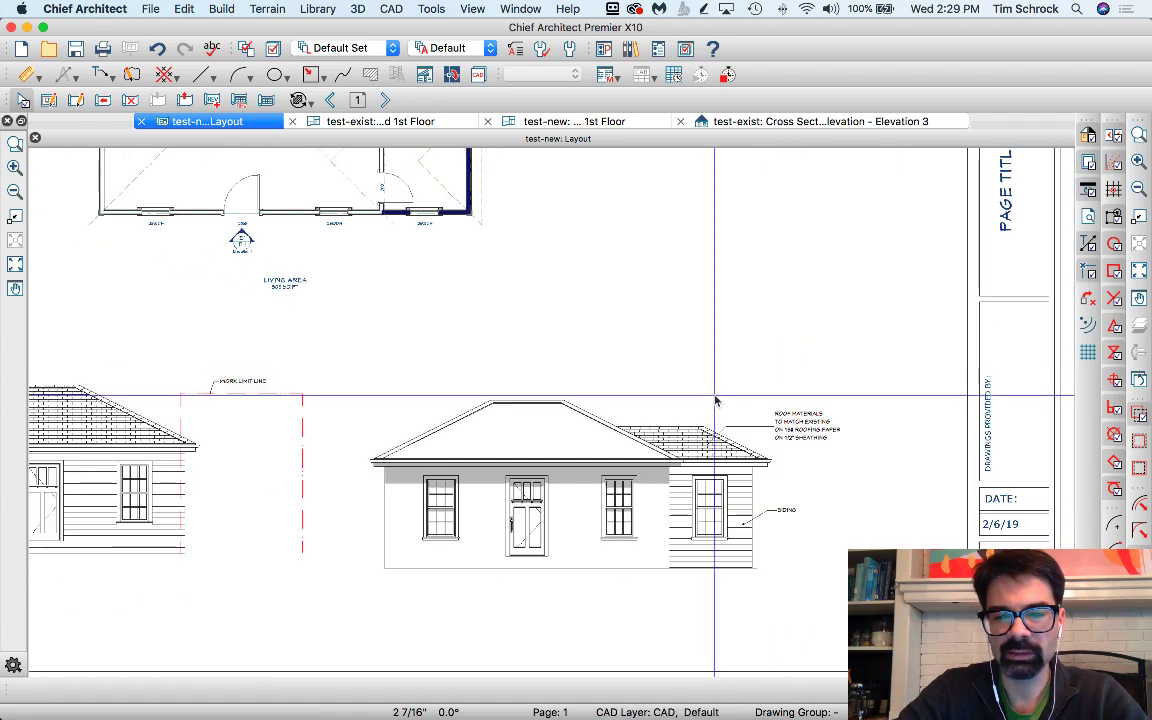
pyautogui.scroll(5, 715, 400)
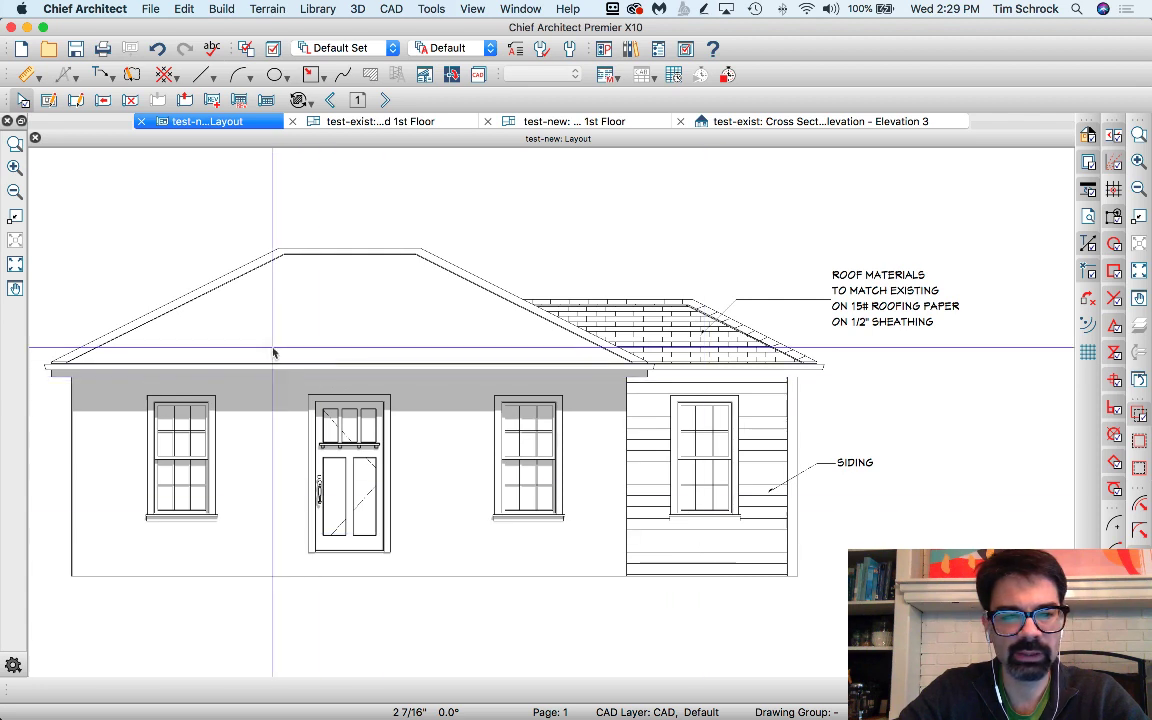
# Select the elevation layout box and check its settings, closing them unchanged
pyautogui.click(273, 352)
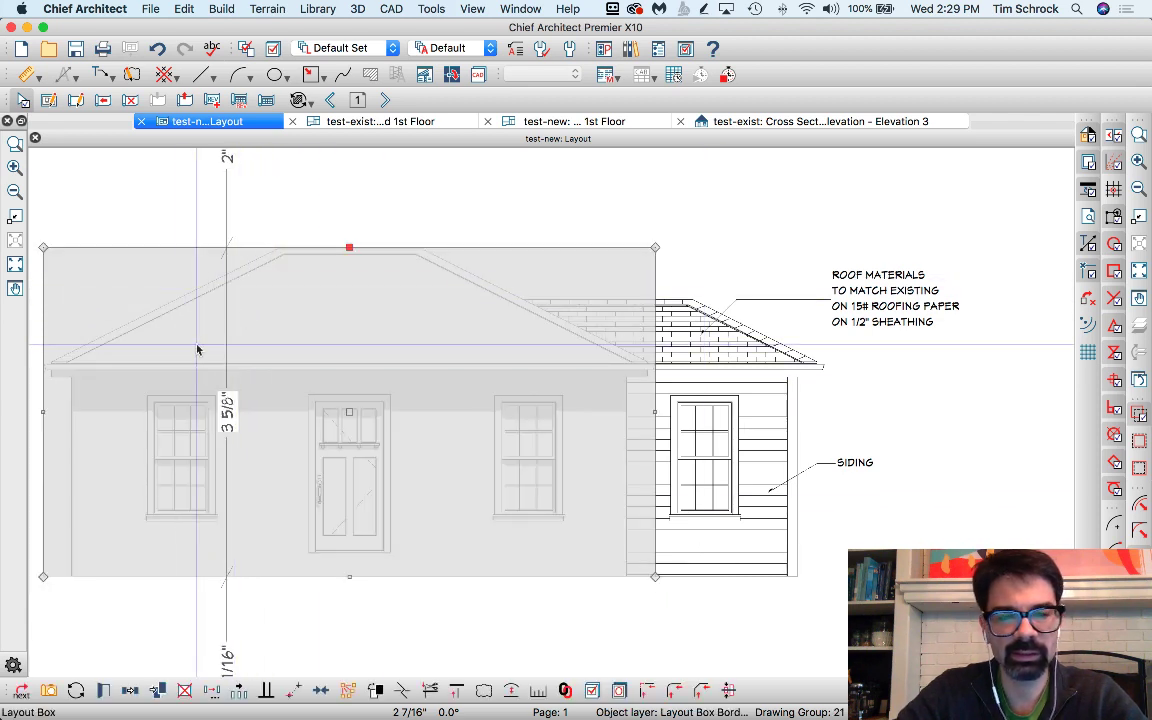
pyautogui.click(108, 691)
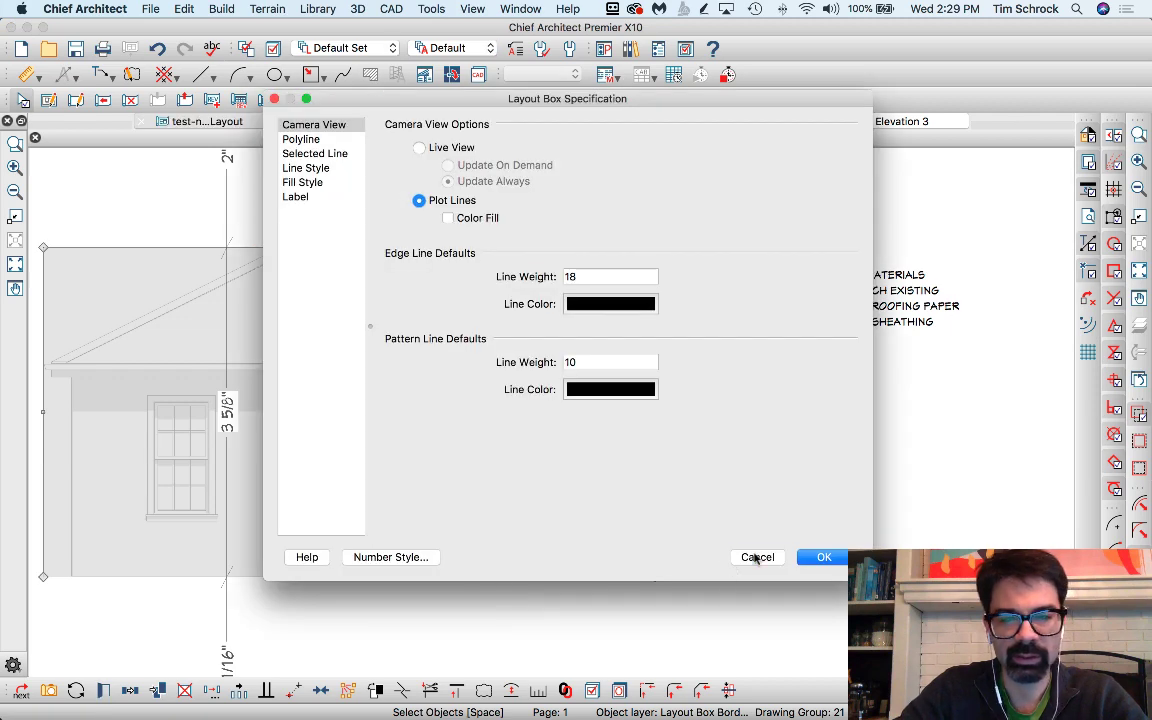
pyautogui.click(757, 557)
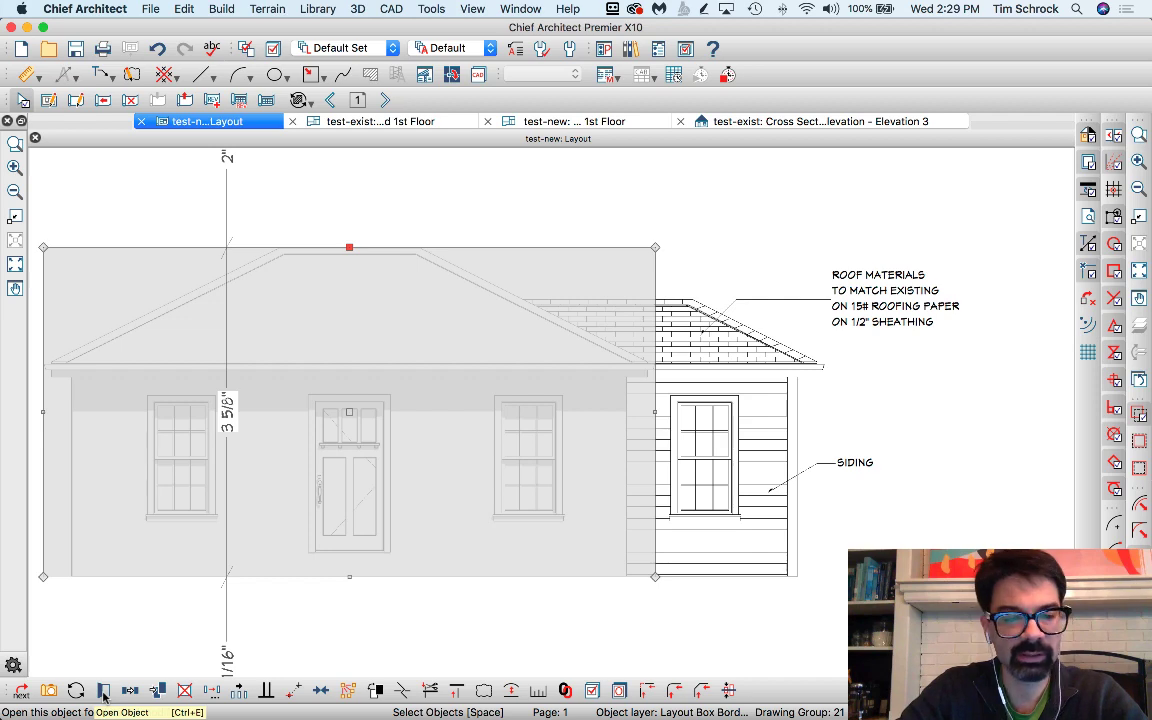
# Set the layout box's Edge Line Color to grey and apply it
pyautogui.click(103, 692)
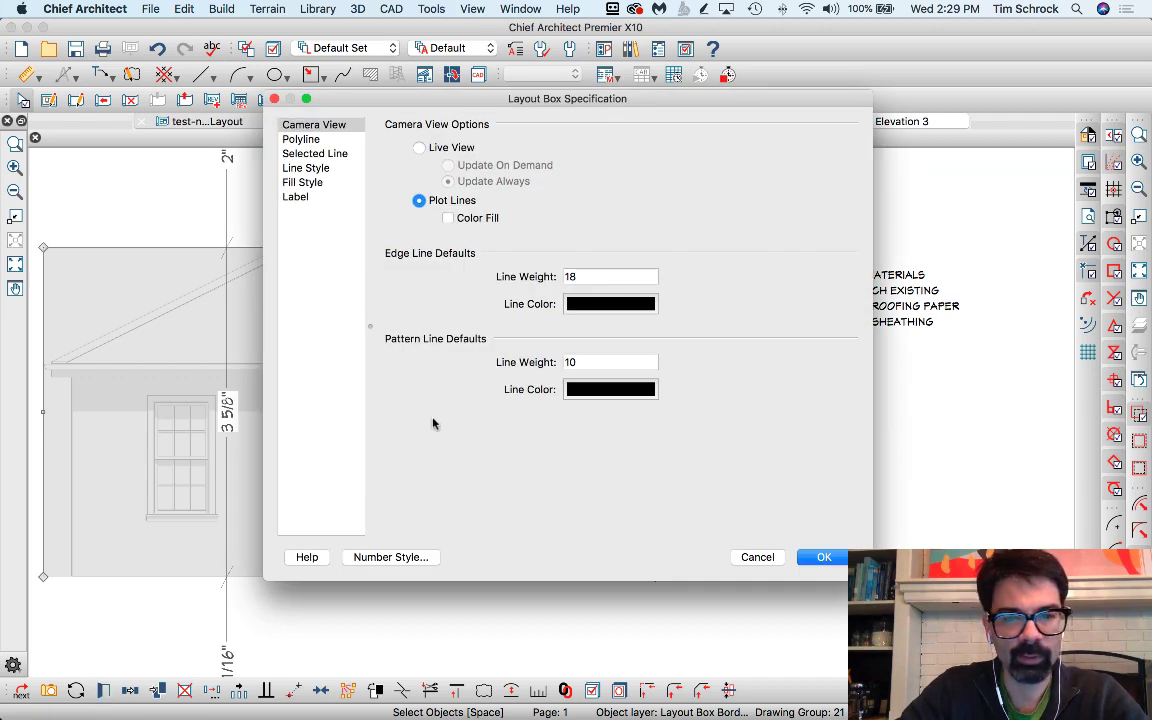
pyautogui.click(594, 306)
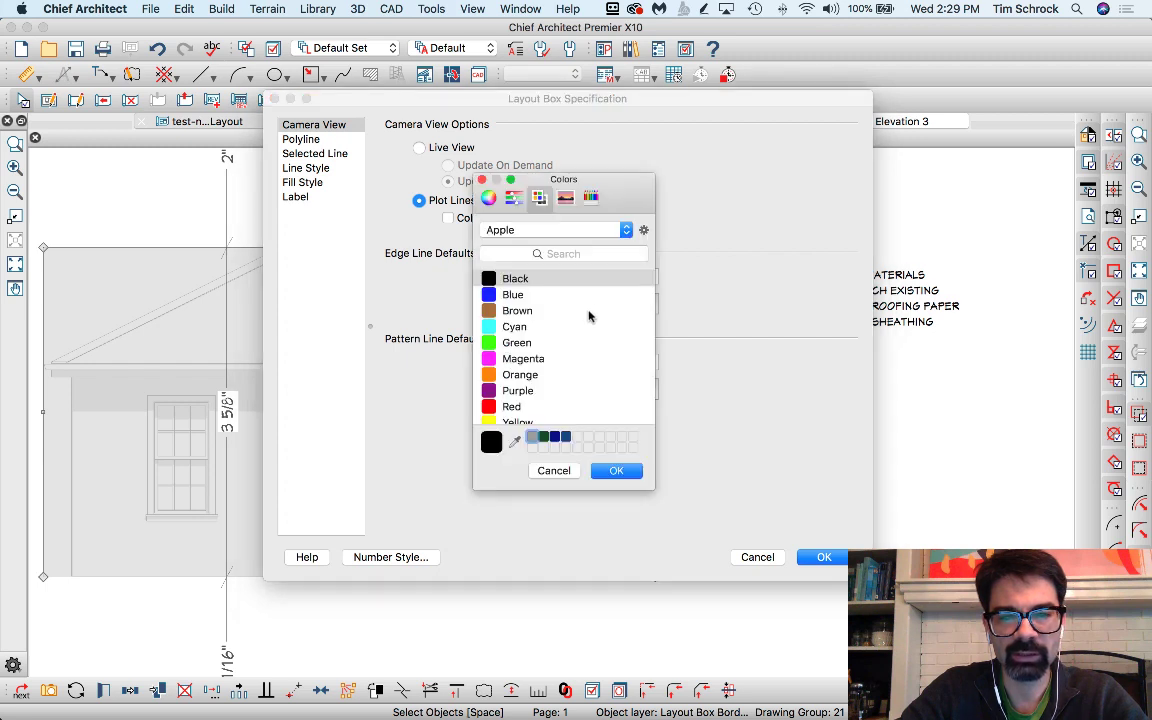
pyautogui.click(530, 437)
pyautogui.click(609, 472)
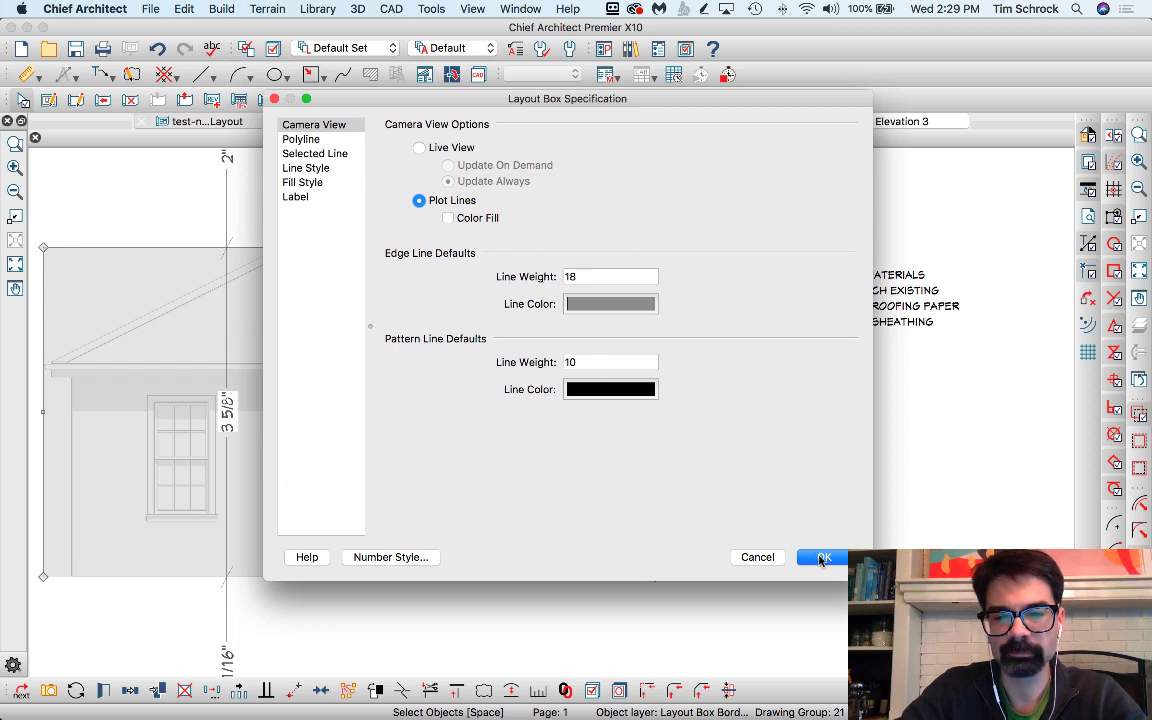
pyautogui.click(822, 558)
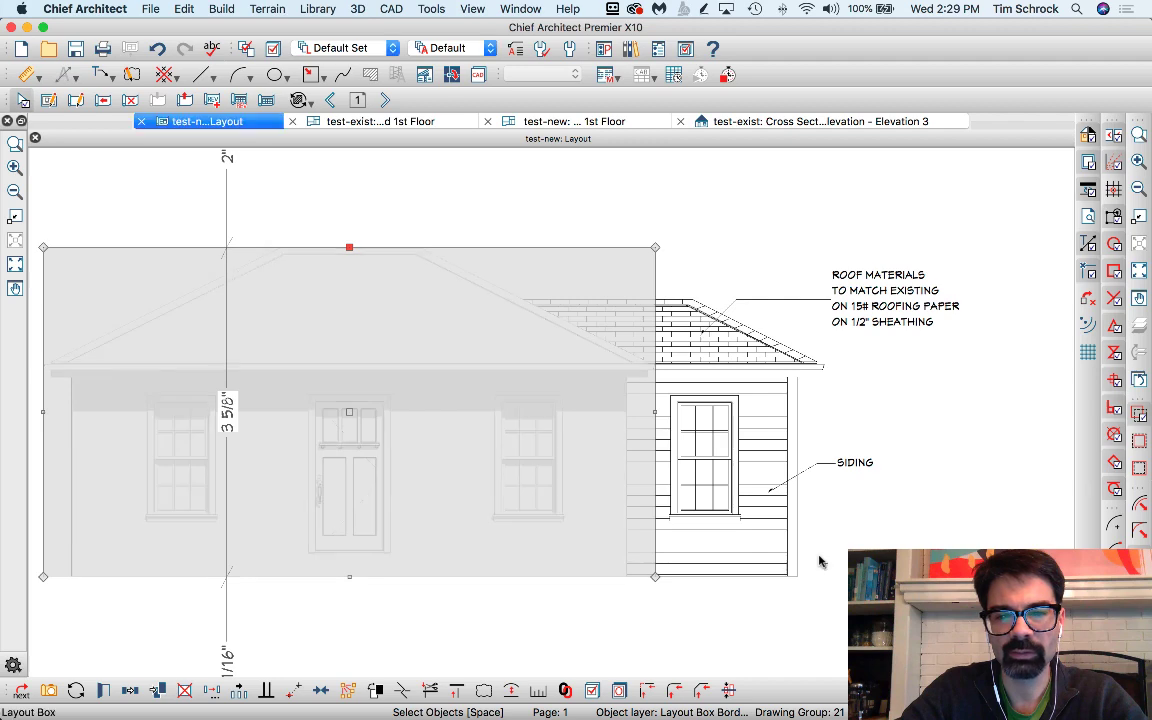
# Deselect the elevation layout box and adjust the zoom on the layout sheet
pyautogui.click(587, 379)
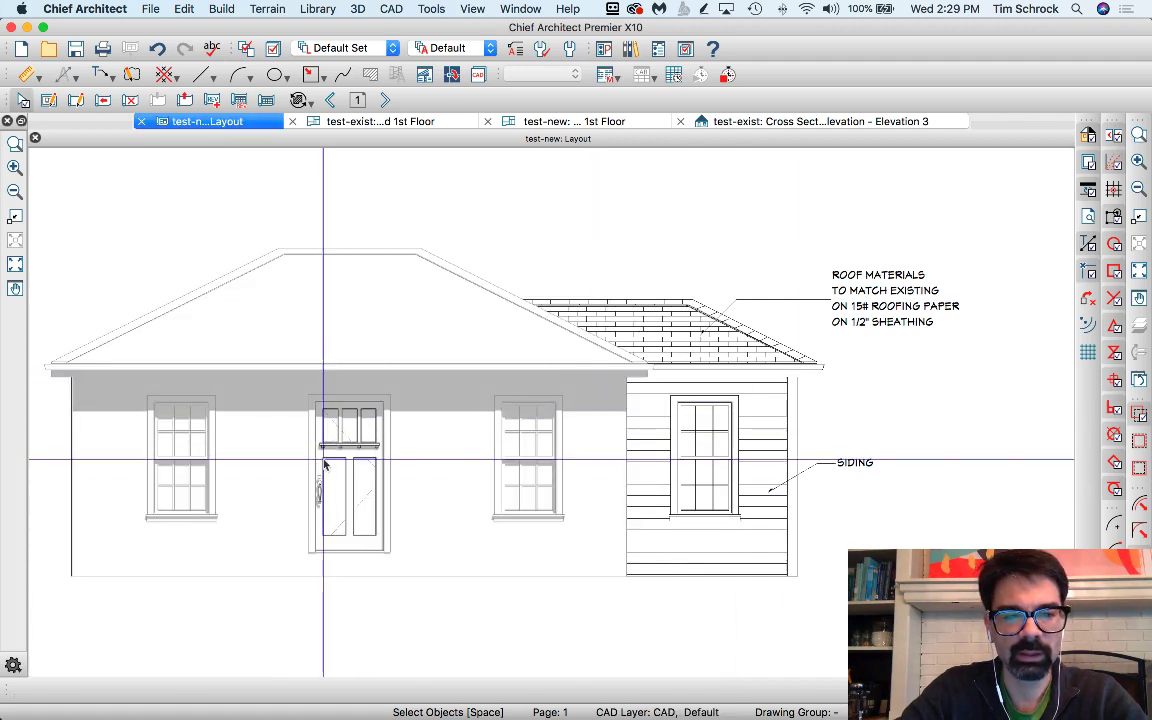
pyautogui.scroll(5, 324, 470)
pyautogui.scroll(-4, 476, 288)
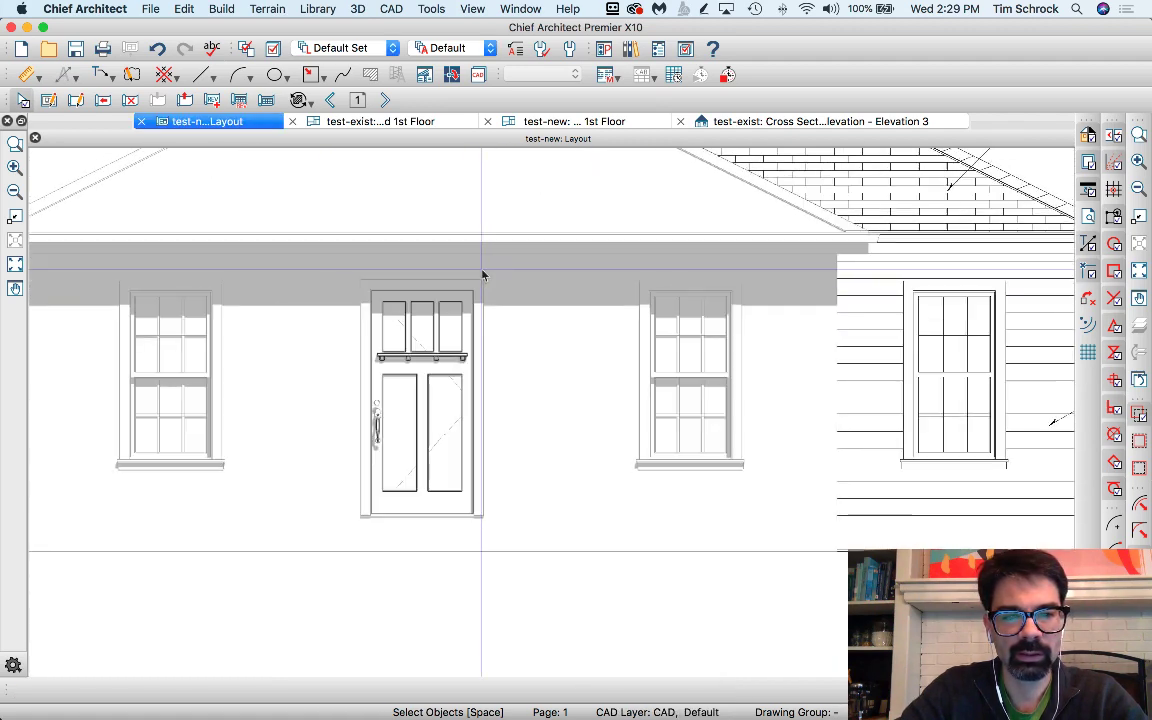
pyautogui.scroll(5, 327, 378)
pyautogui.scroll(3, 443, 363)
pyautogui.scroll(-4, 432, 290)
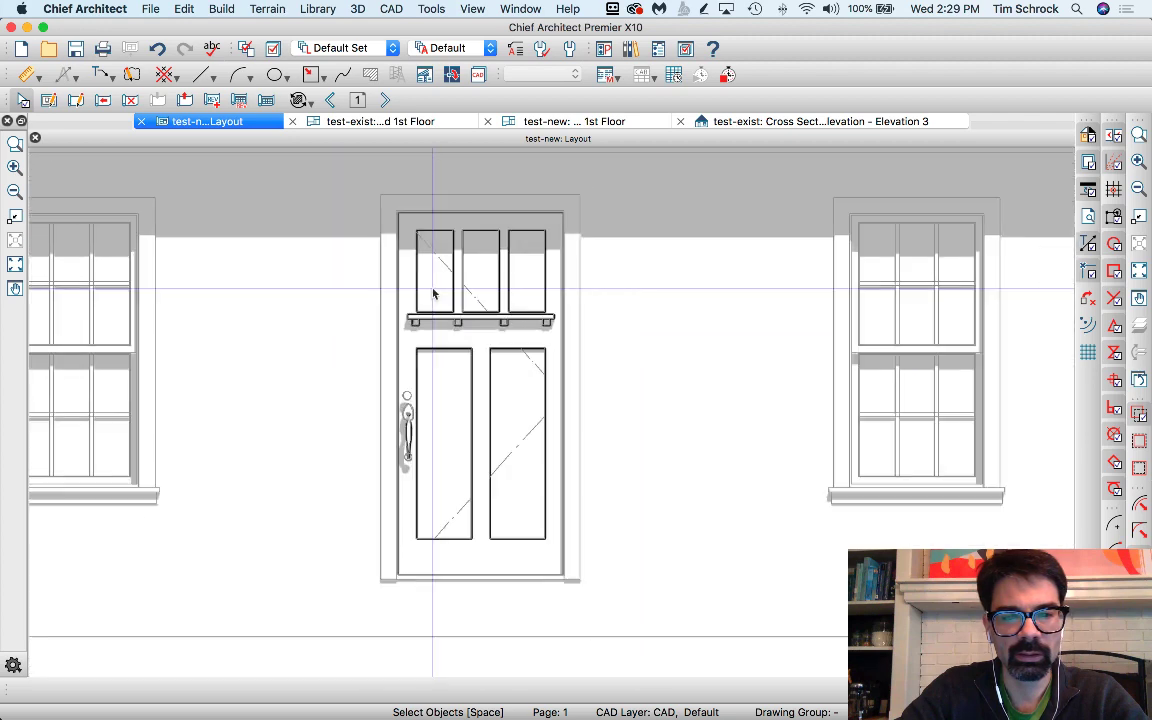
# Set the elevation layout box's Pattern Line Color to the grey custom swatch and apply
pyautogui.click(269, 636)
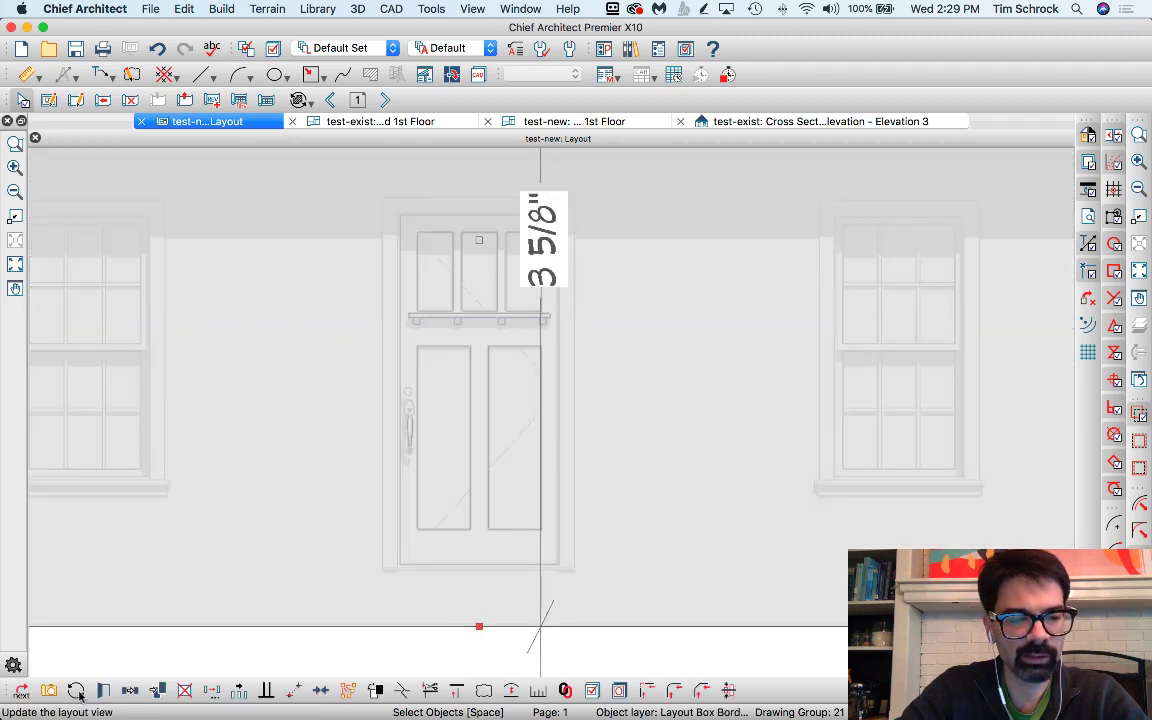
pyautogui.doubleClick(166, 661)
pyautogui.click(590, 386)
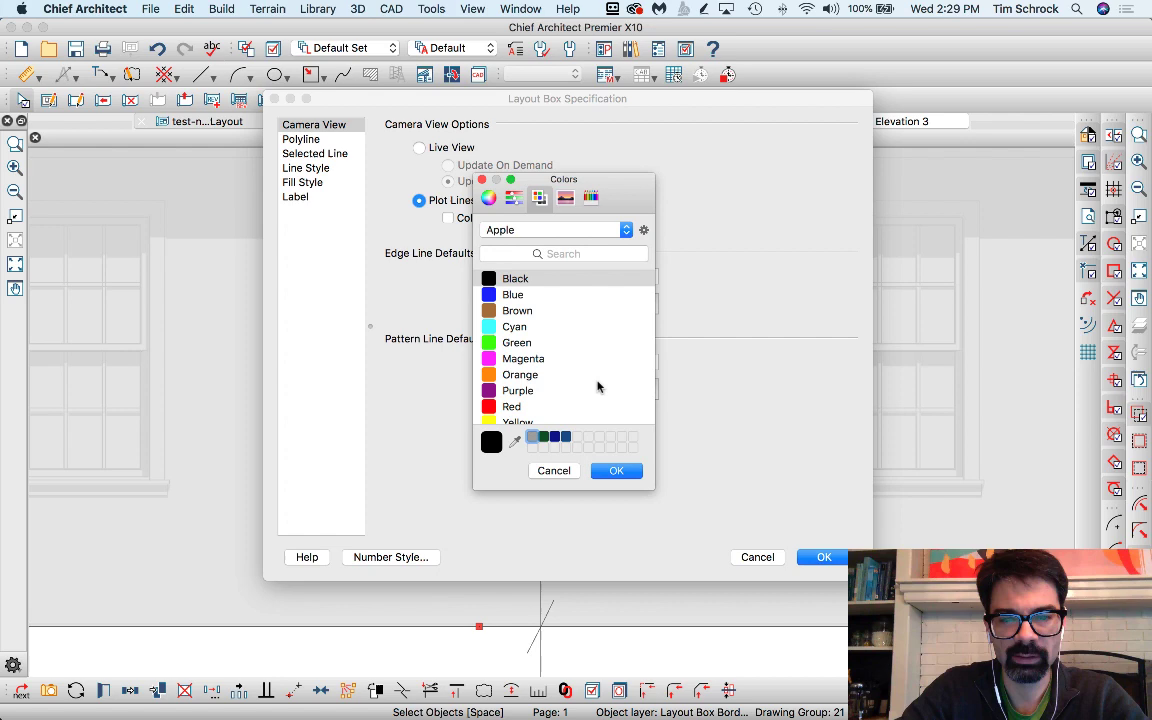
pyautogui.click(535, 437)
pyautogui.click(616, 470)
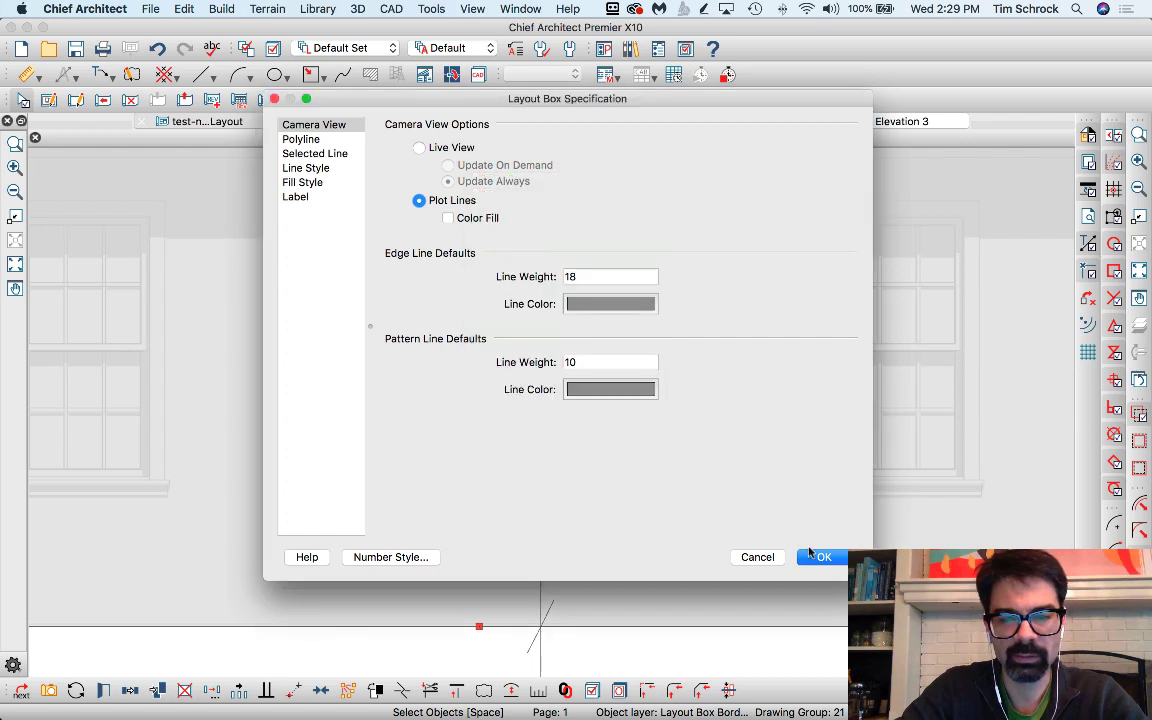
pyautogui.press('Return')
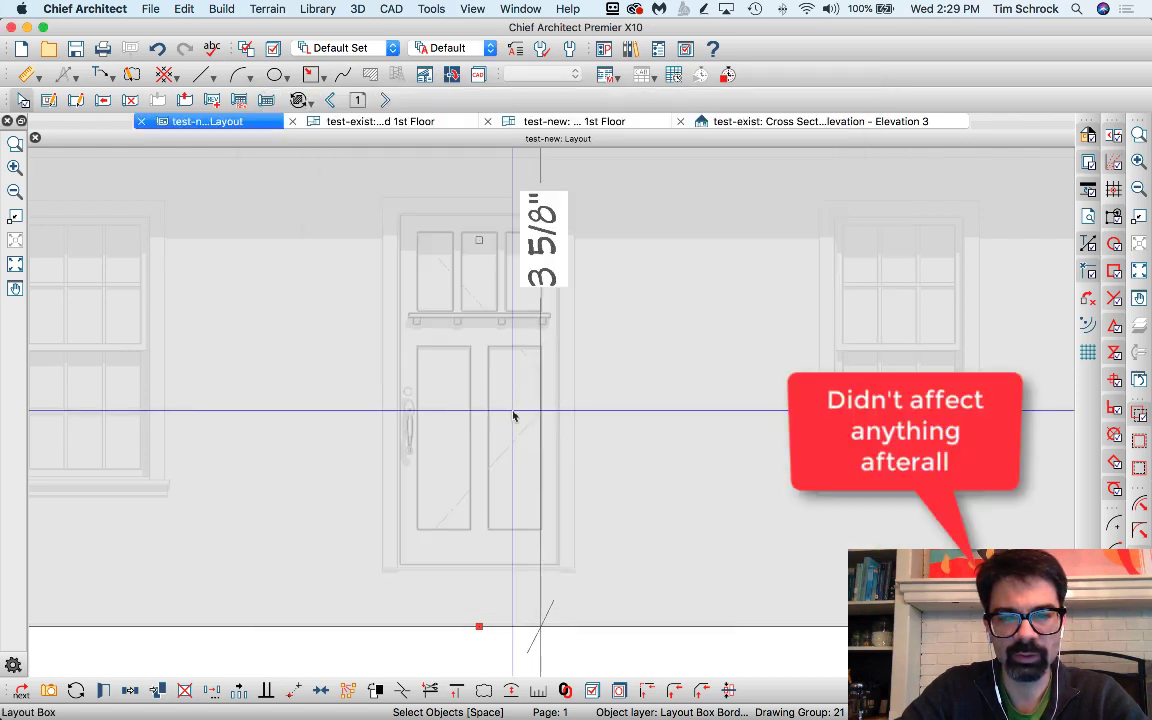
pyautogui.scroll(5, 514, 411)
pyautogui.scroll(-6, 519, 315)
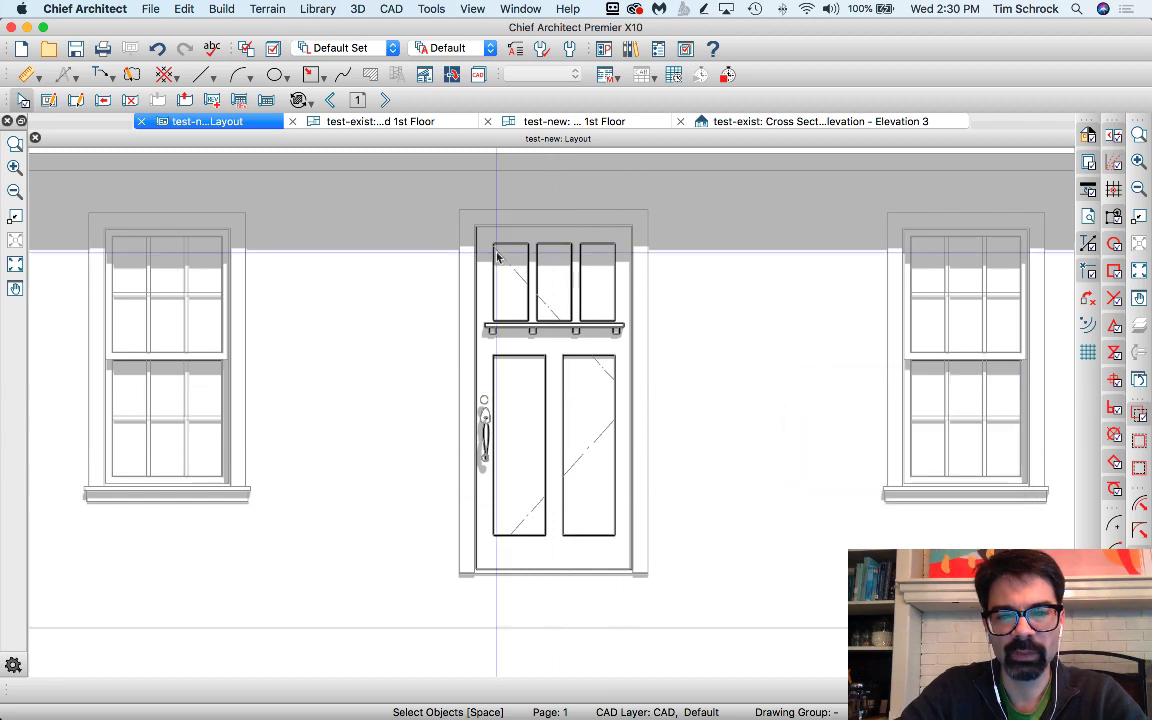
pyautogui.scroll(-4, 692, 435)
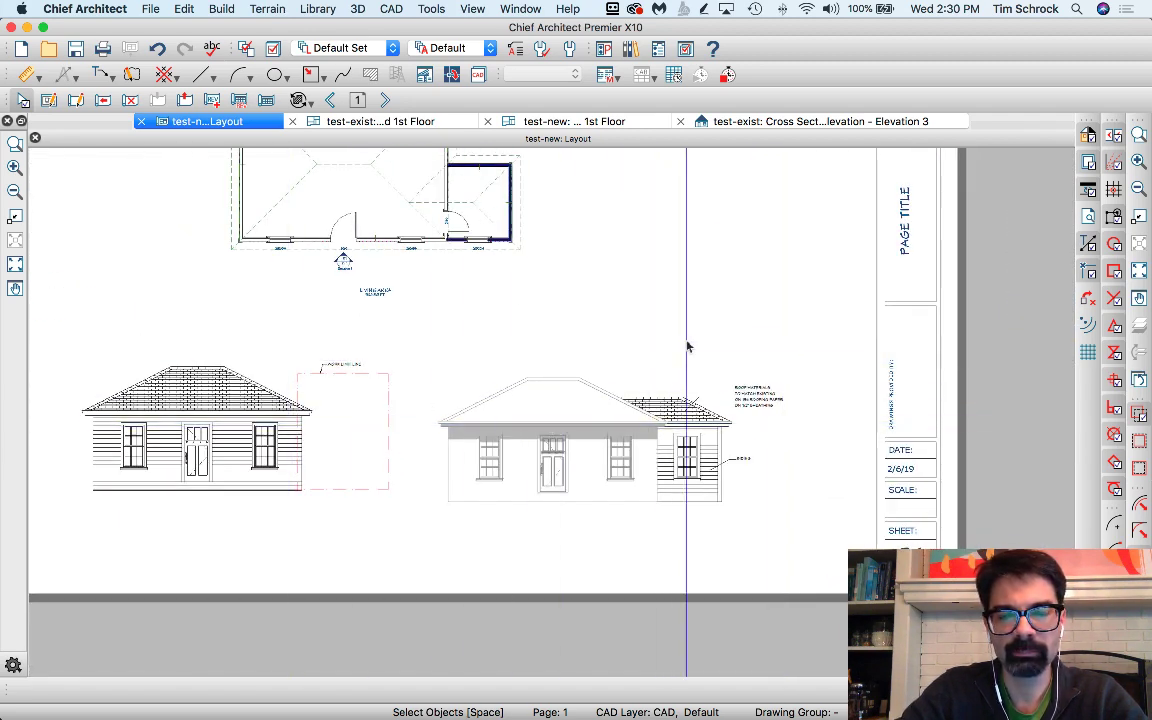
# On the test-new 1st Floor, delete the two bottom-wall windows and the door
pyautogui.click(614, 121)
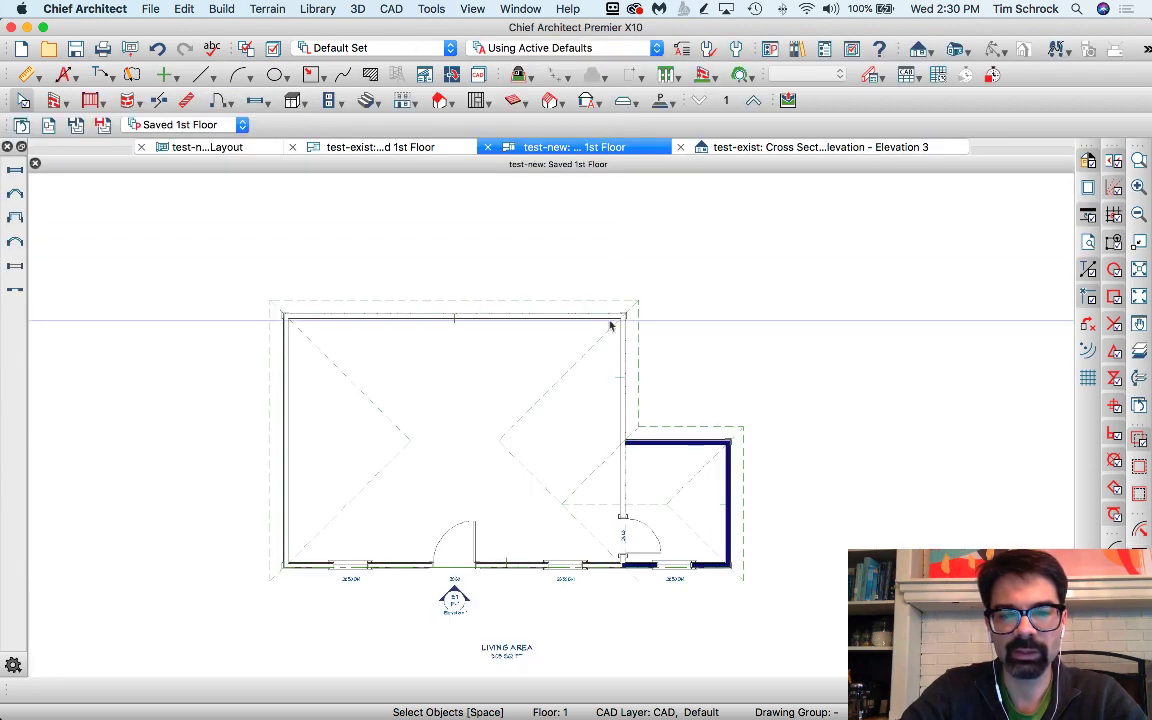
pyautogui.scroll(-2, 490, 285)
pyautogui.click(255, 101)
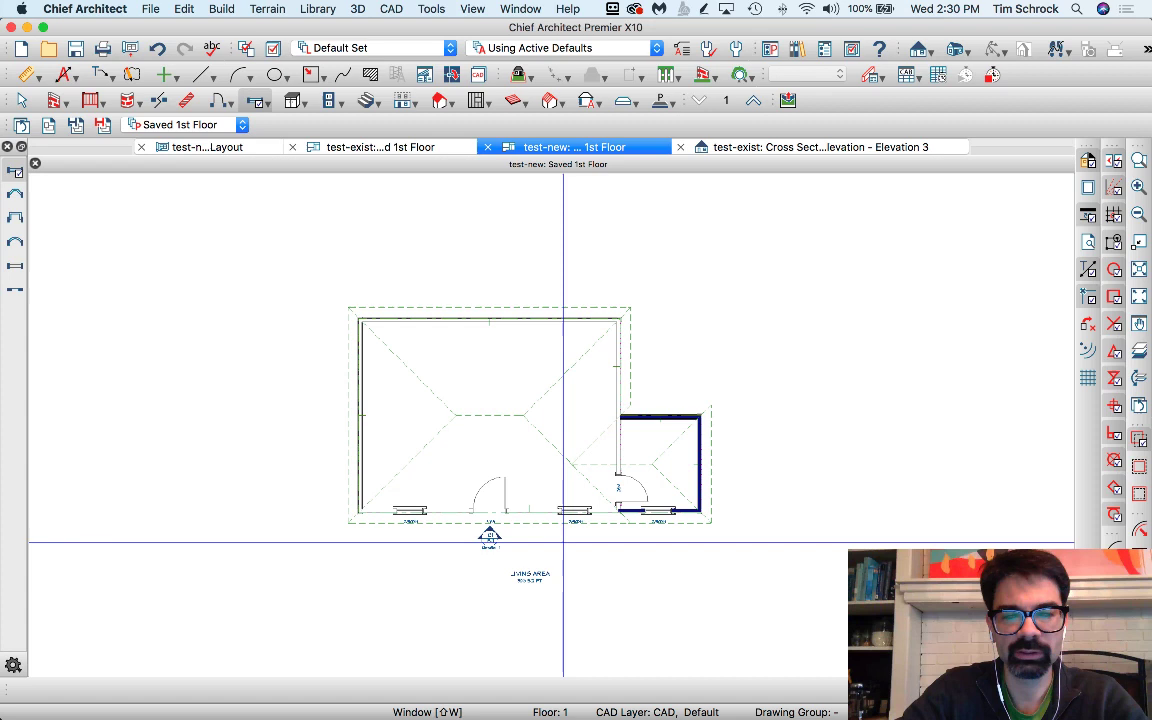
pyautogui.moveTo(581, 541); pyautogui.dragTo(373, 461)
pyautogui.press('Delete')
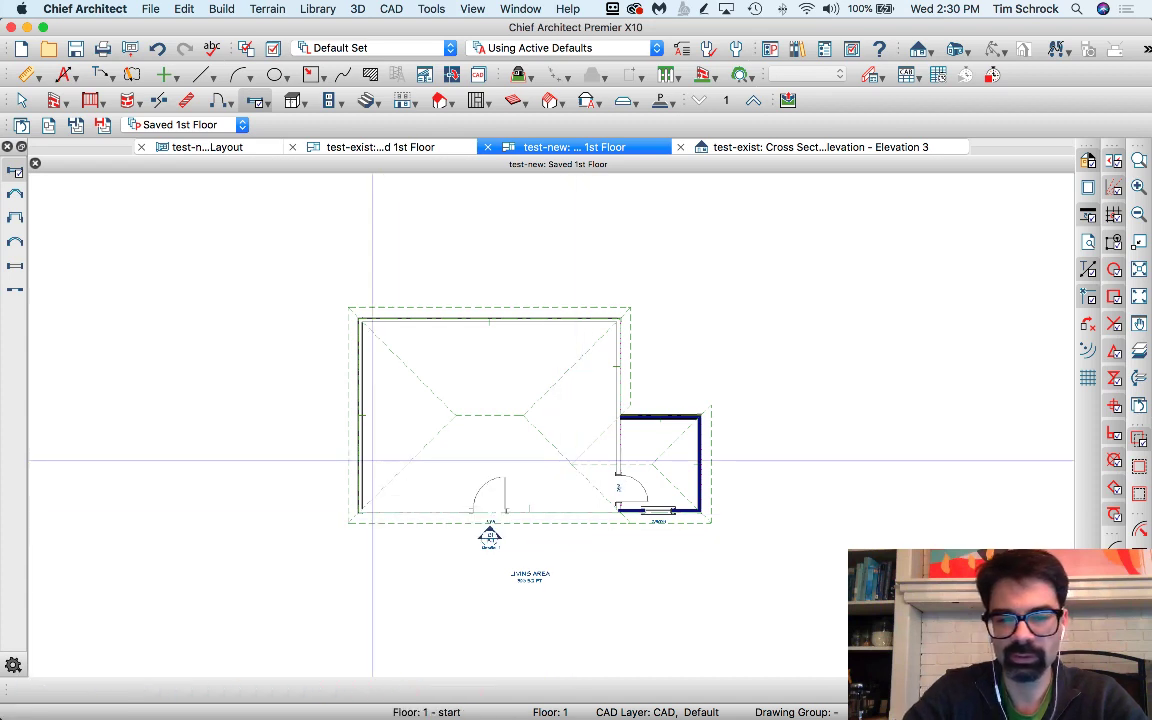
pyautogui.click(499, 515)
pyautogui.press('Delete')
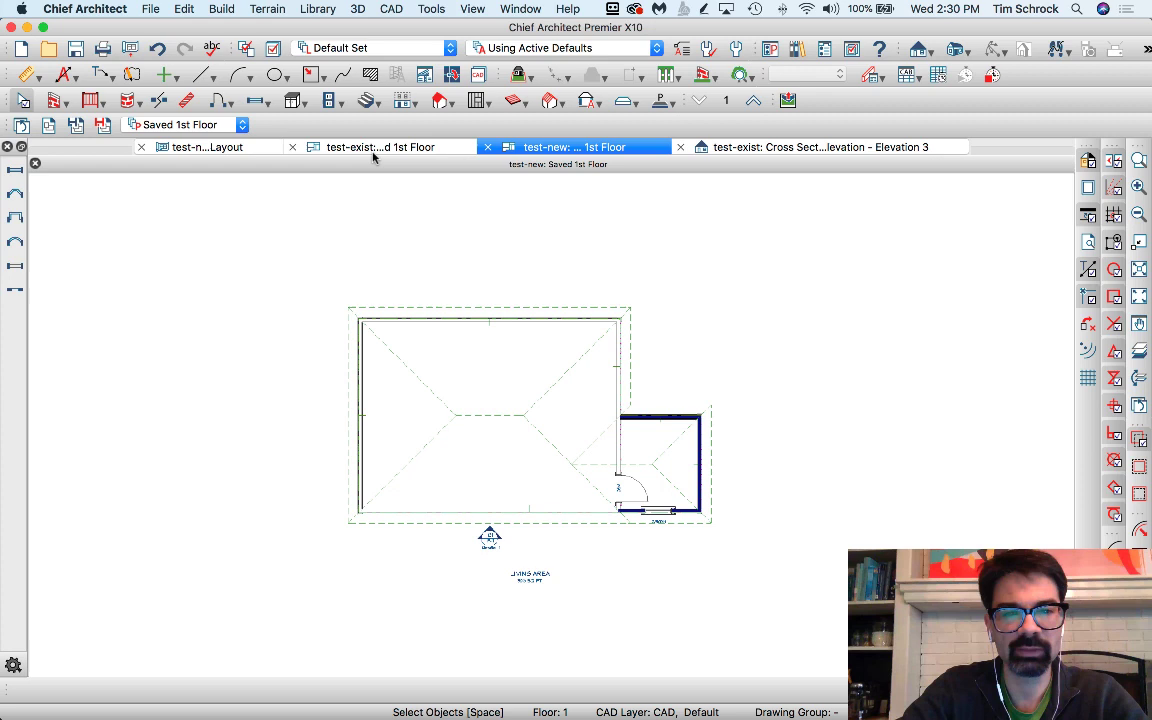
# Return to the layout sheet, check the elevation layout boxes, then deselect and zoom in
pyautogui.click(215, 147)
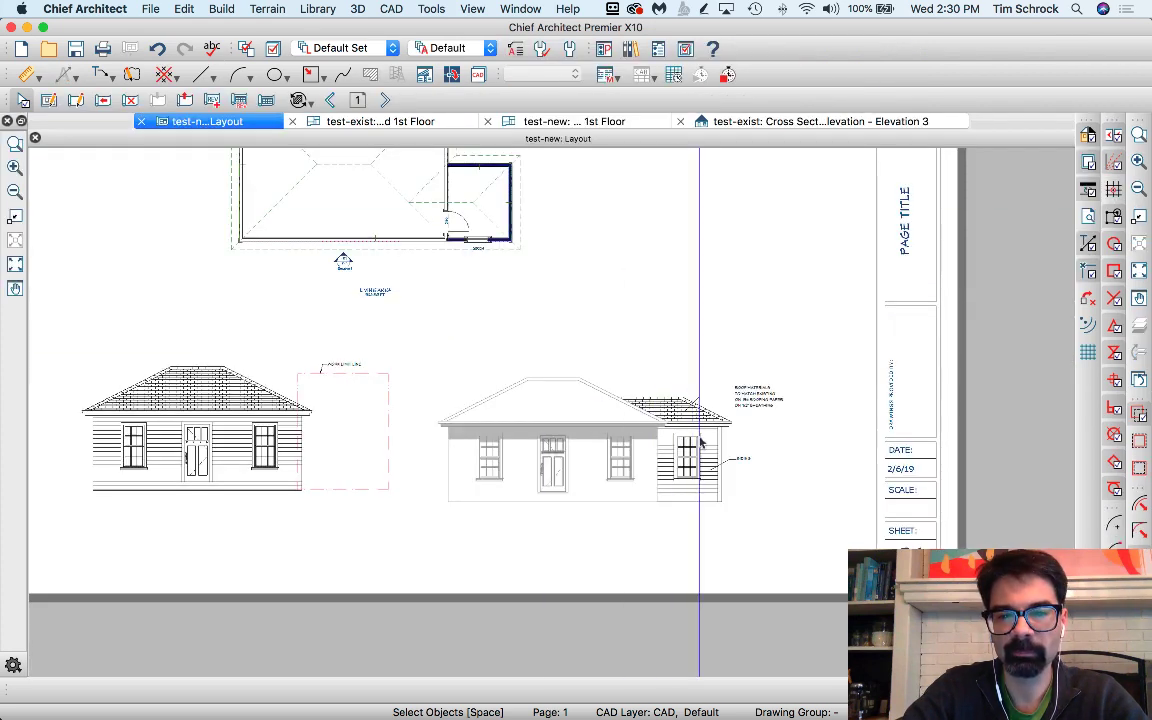
pyautogui.click(730, 450)
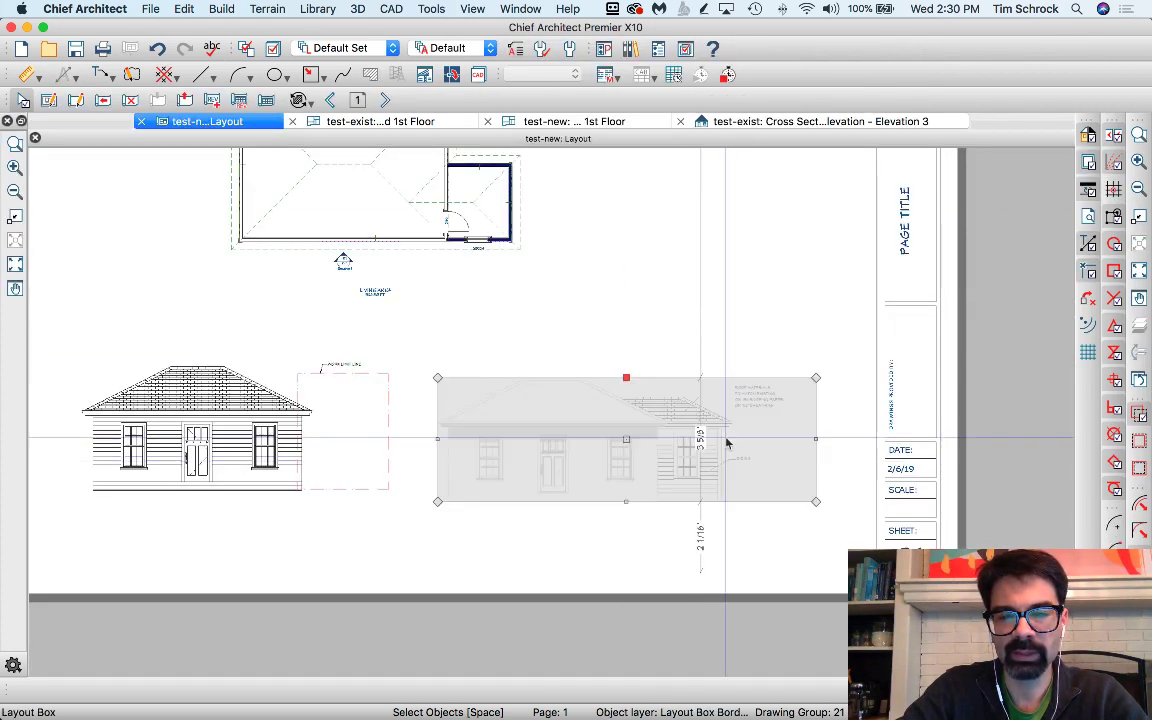
pyautogui.click(488, 415)
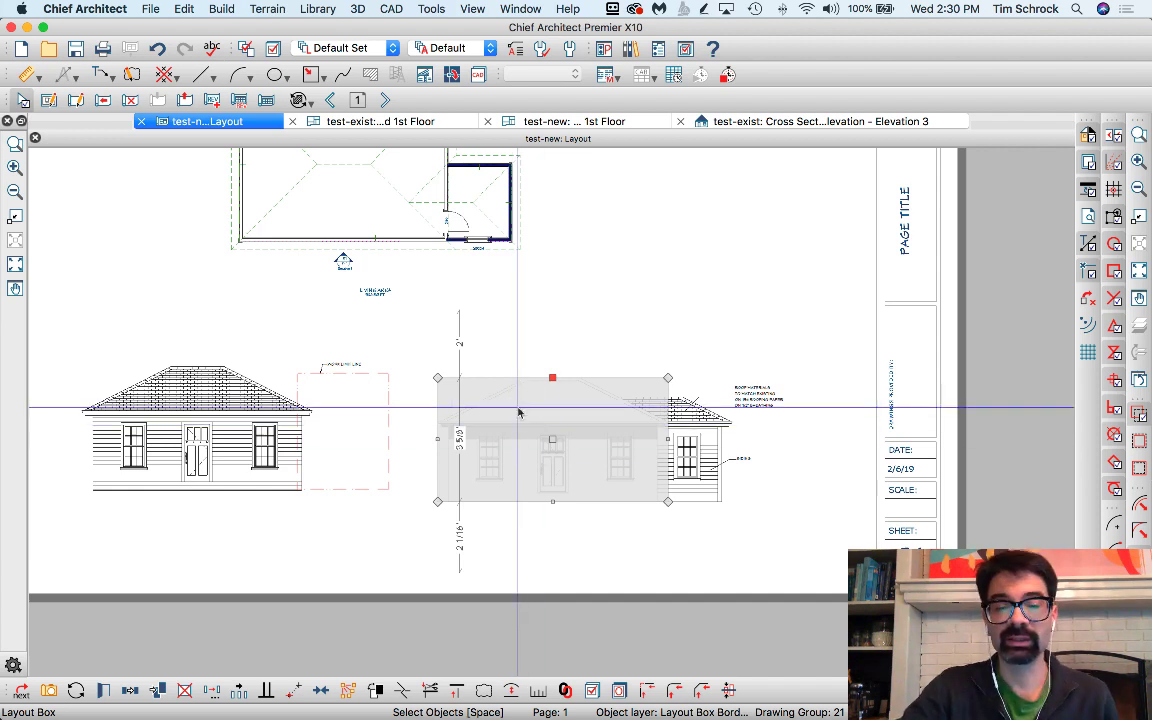
pyautogui.click(640, 329)
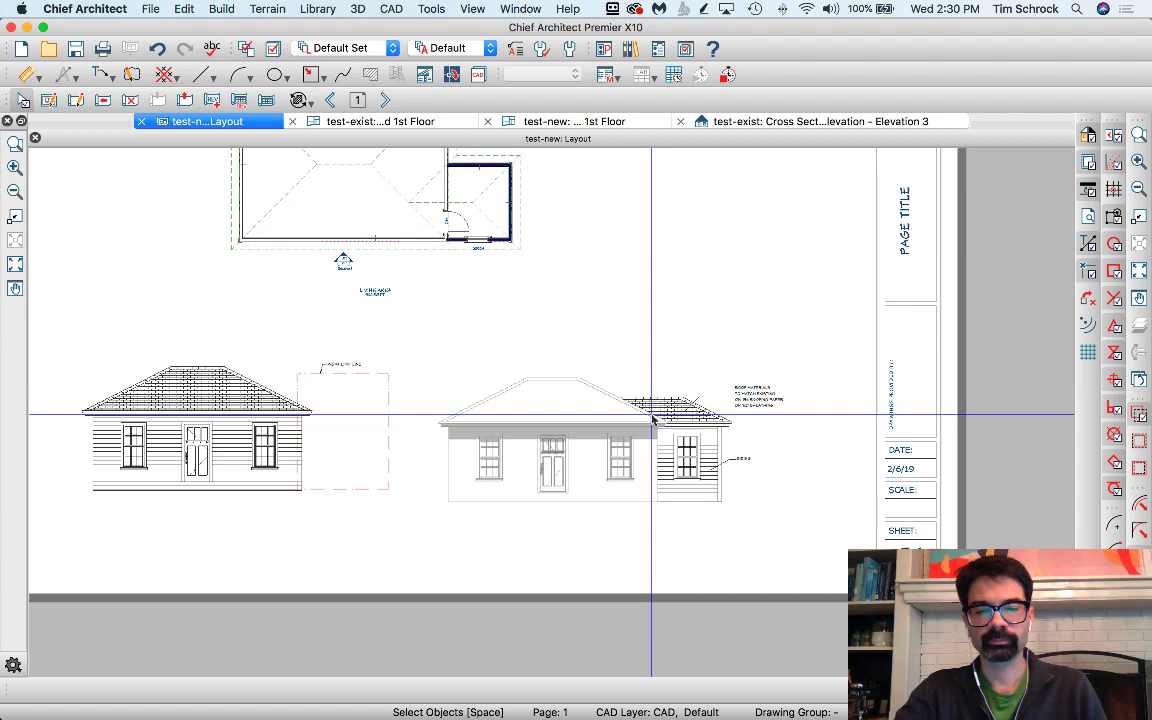
pyautogui.scroll(2, 648, 411)
pyautogui.scroll(2, 767, 490)
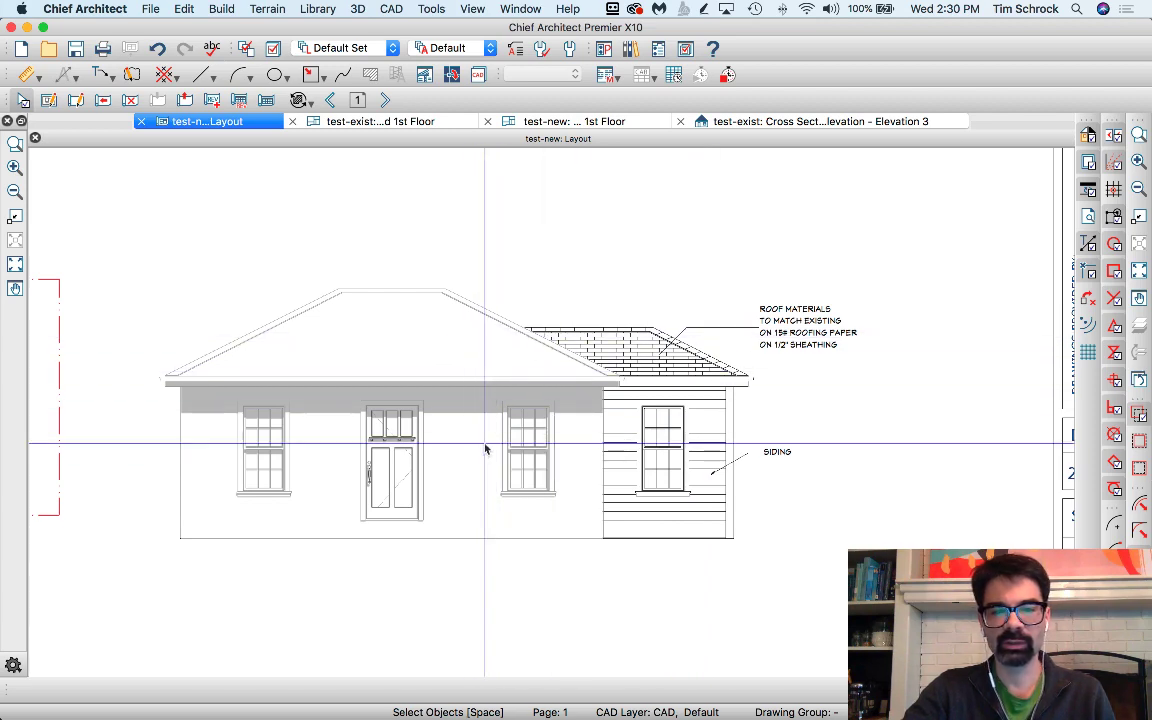
pyautogui.scroll(-3, 797, 437)
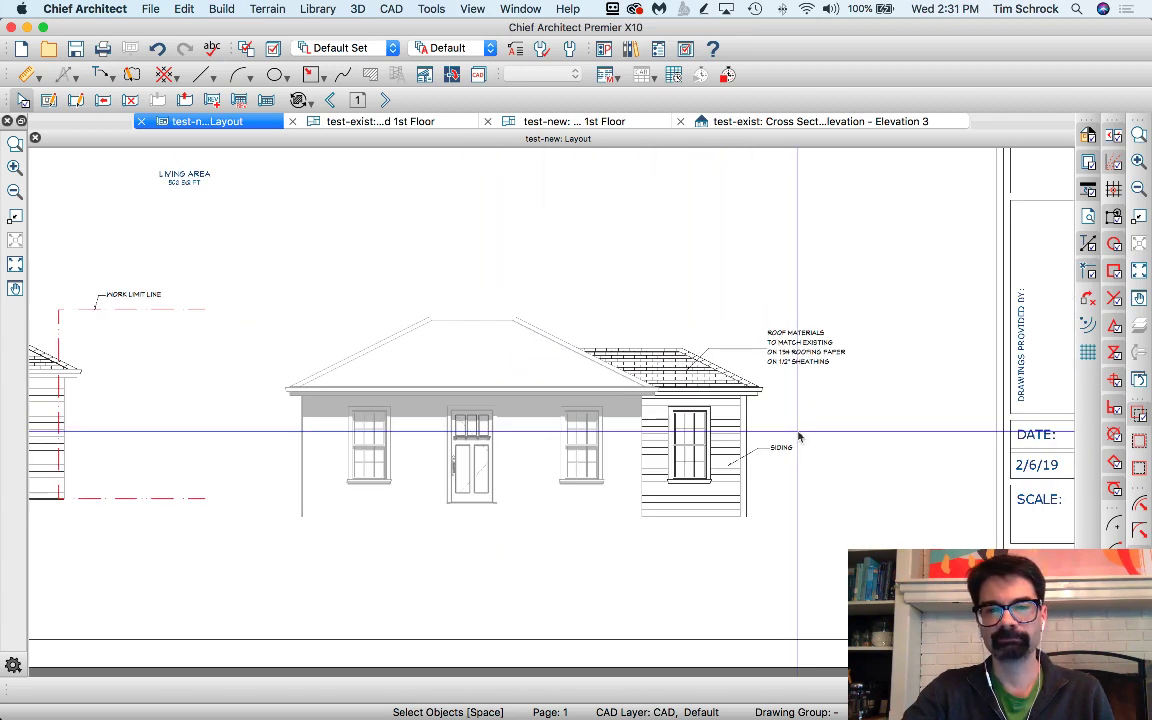